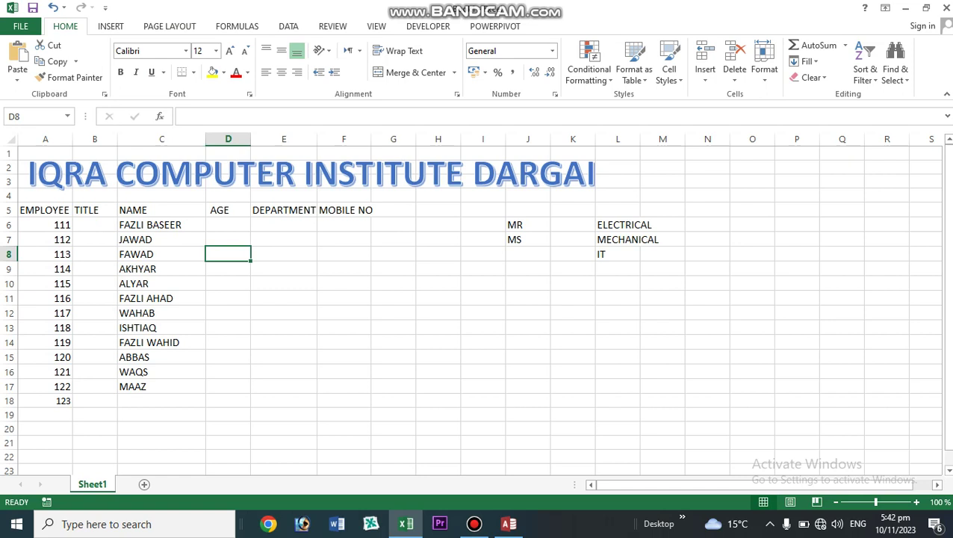
- Select B6 and D6 in the employee table, then switch to the DATA ribbon tab
click(94, 225)
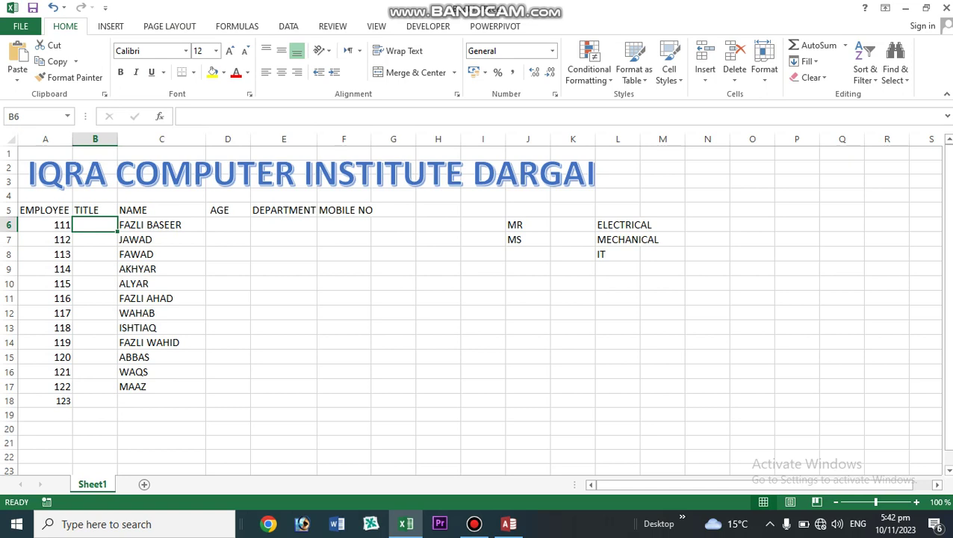
click(228, 225)
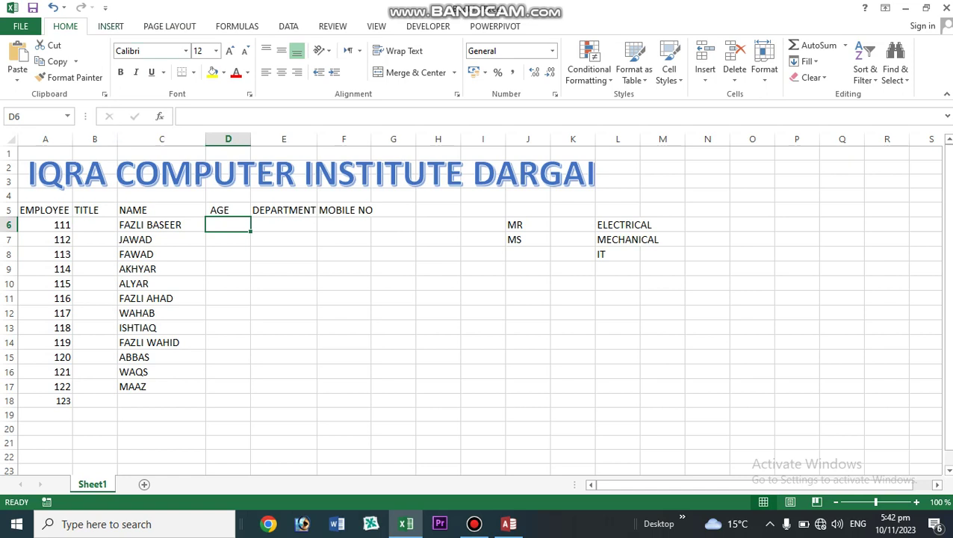
click(289, 26)
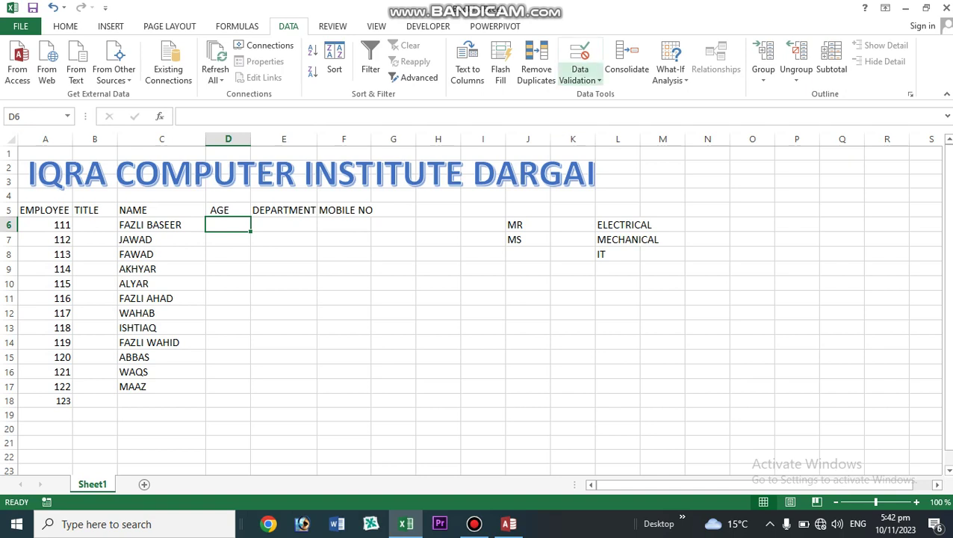
- With TITLE cell B6 selected, drop down the Data Validation menu
click(580, 78)
click(612, 95)
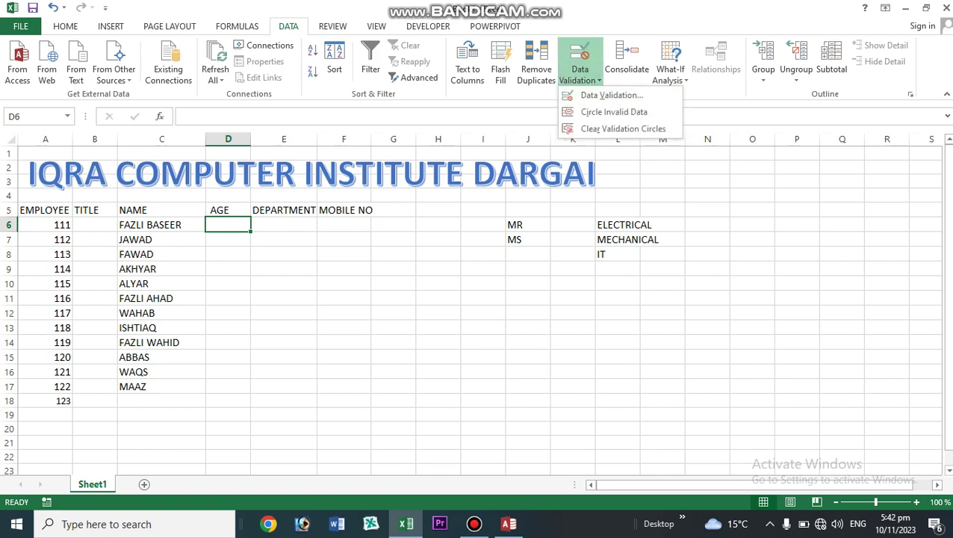
click(95, 225)
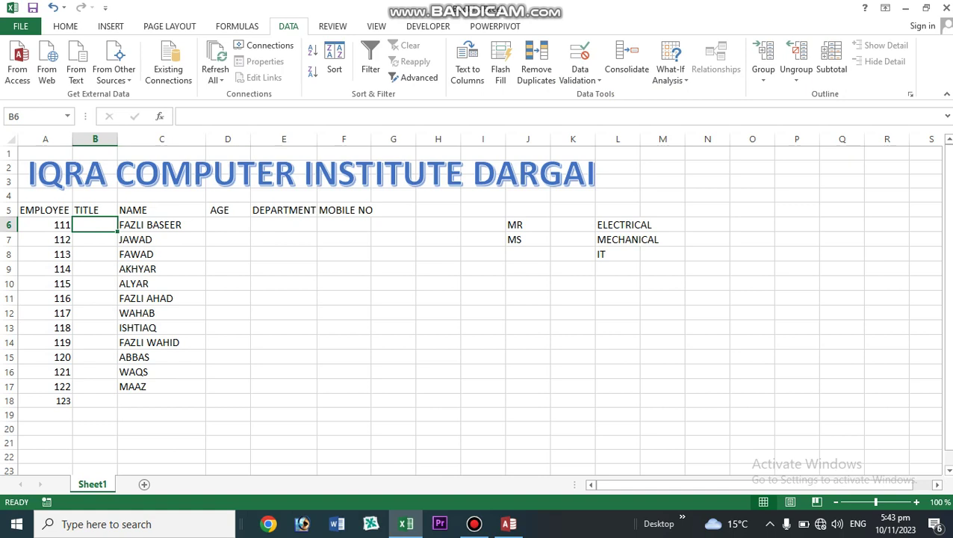
key(Down)
key(Down)
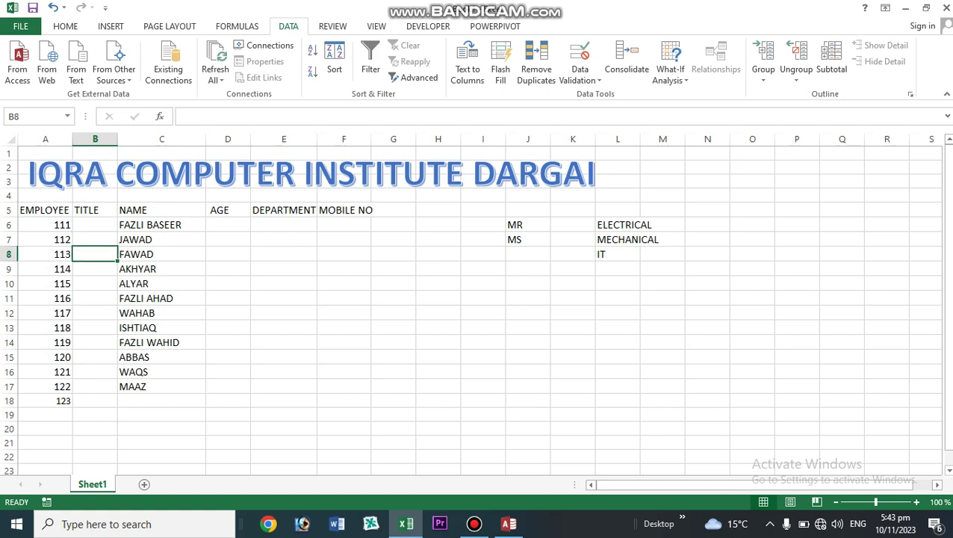
key(Up)
key(Up)
key(shift+Down)
key(shift+Up)
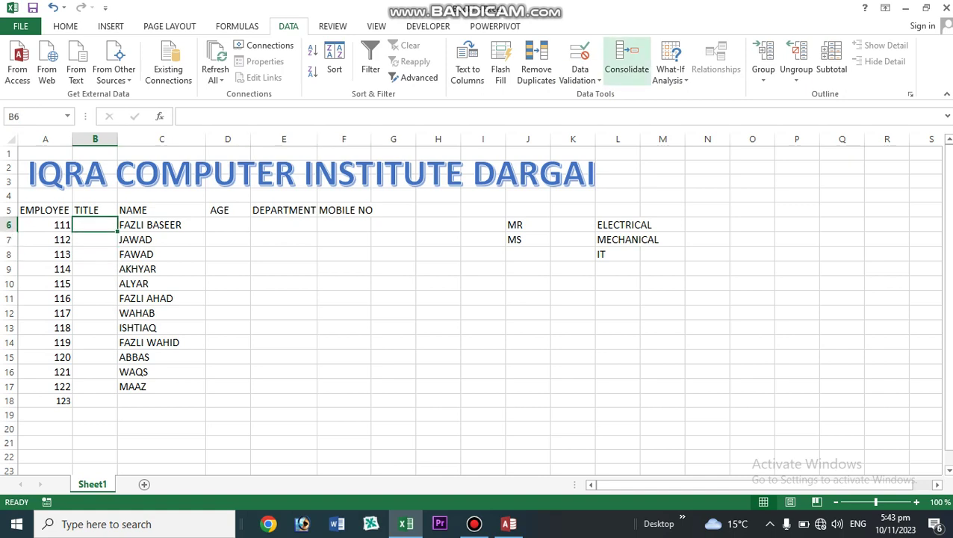
click(580, 75)
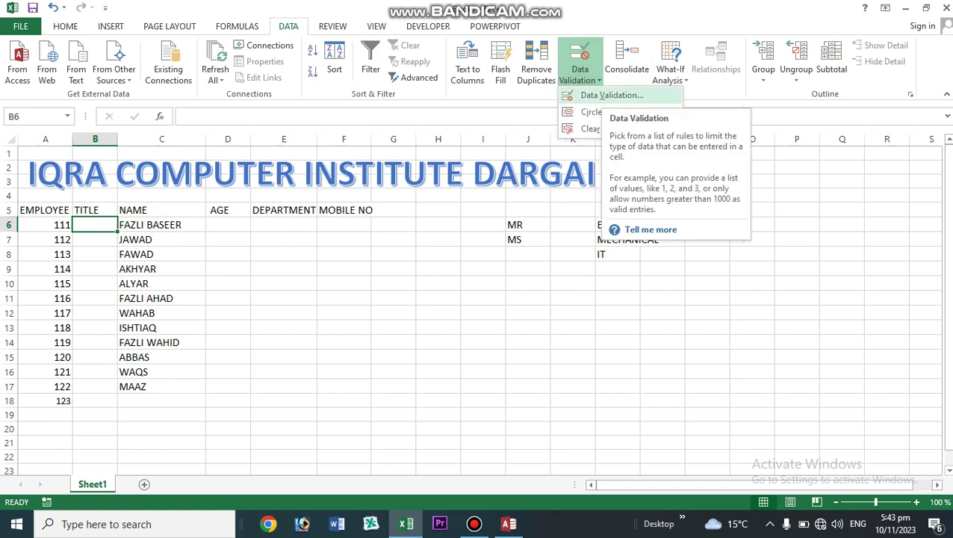
- Give B6 a List validation with source J6:J7 (MR/MS)
click(612, 95)
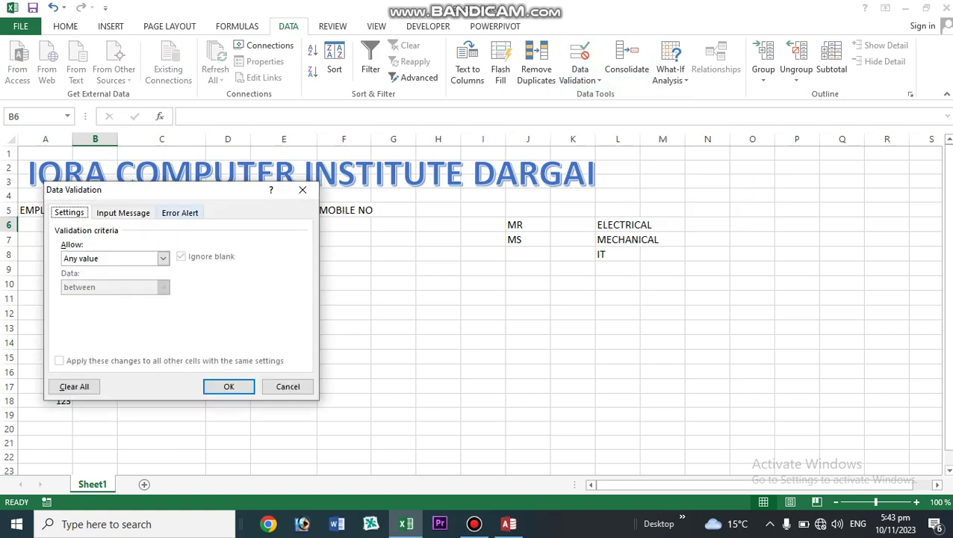
drag(199, 191, 405, 193)
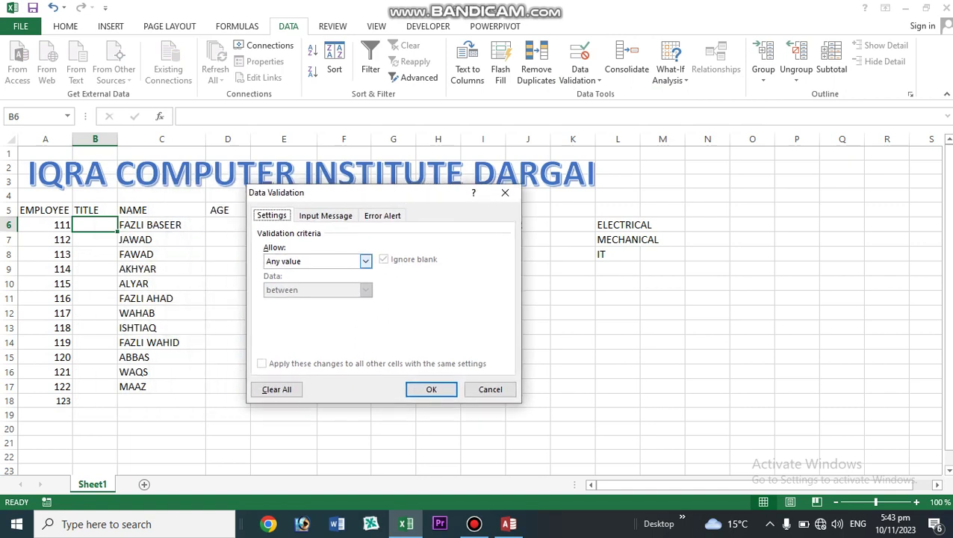
click(365, 261)
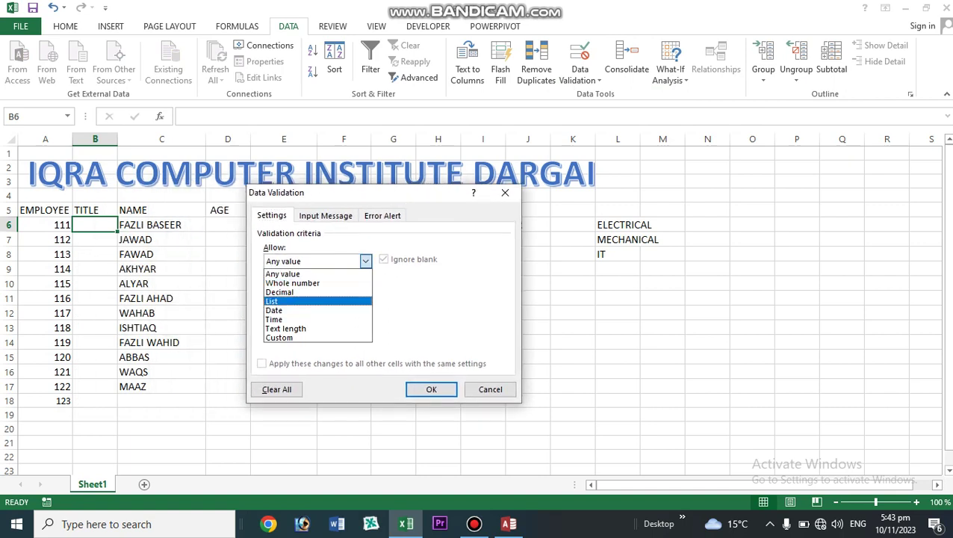
click(316, 301)
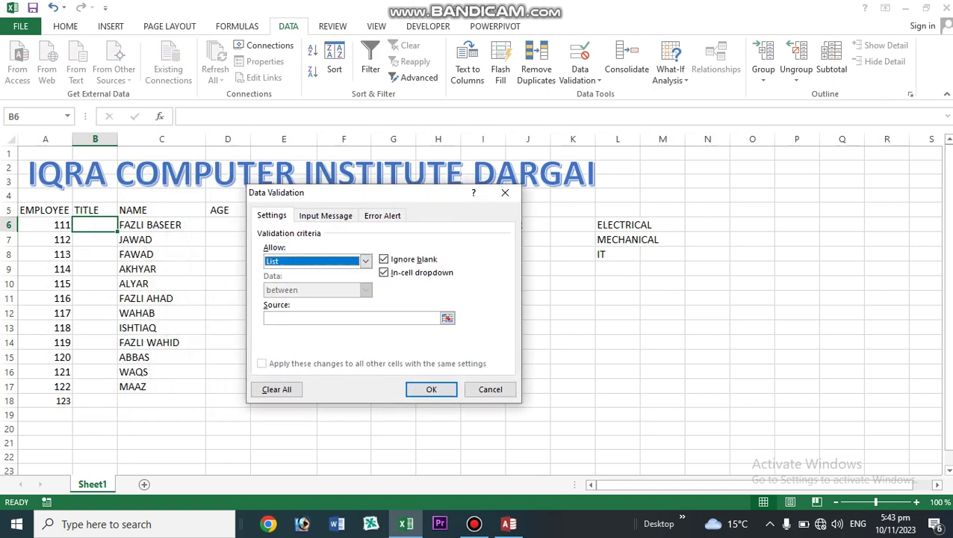
drag(419, 194, 400, 281)
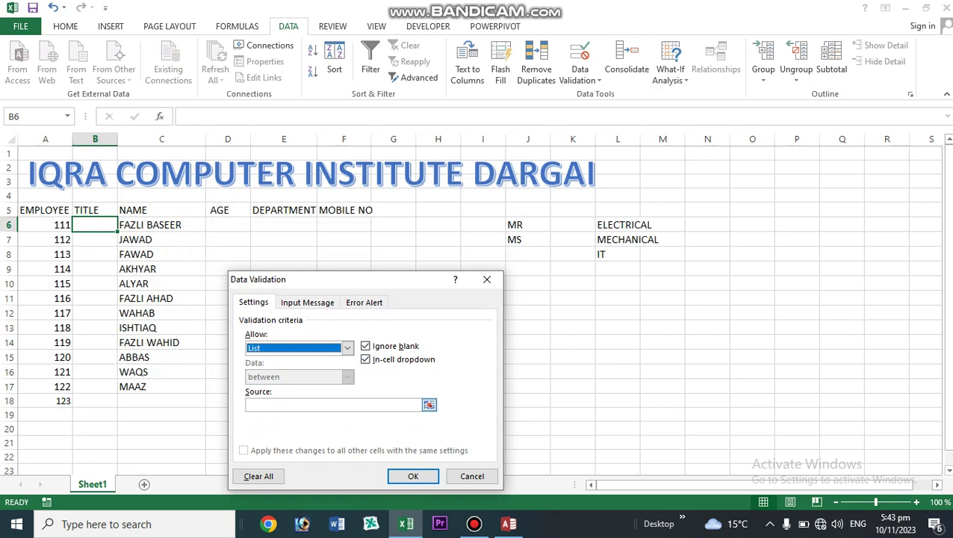
click(430, 405)
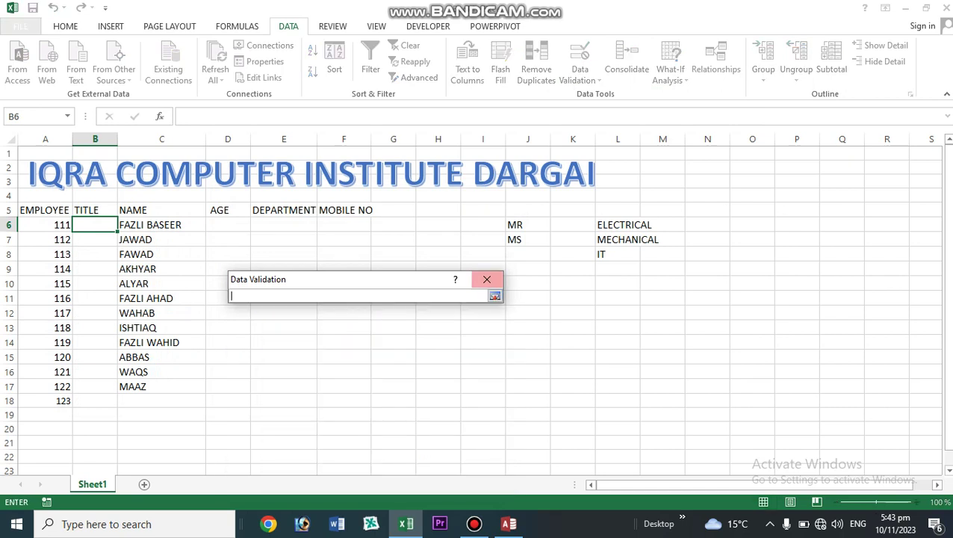
click(527, 225)
drag(528, 225, 529, 241)
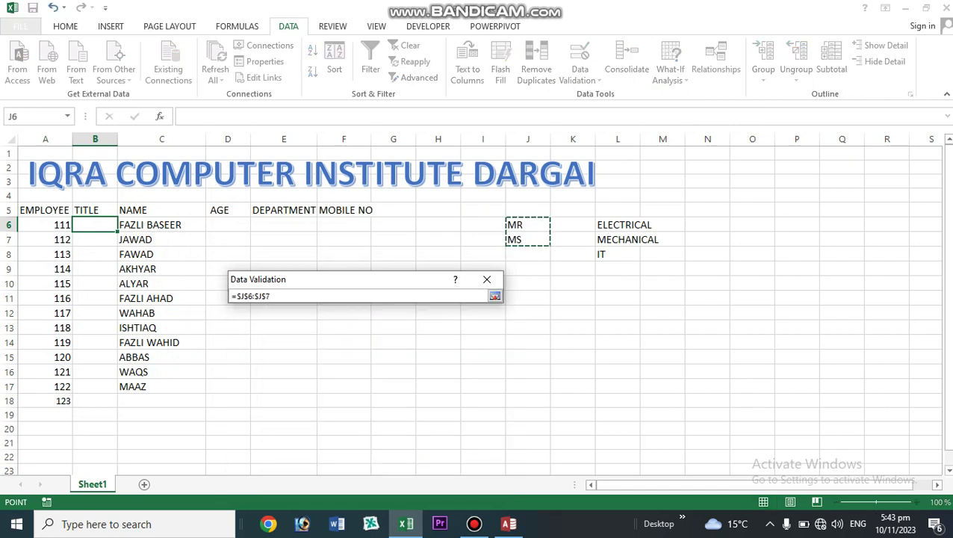
click(494, 296)
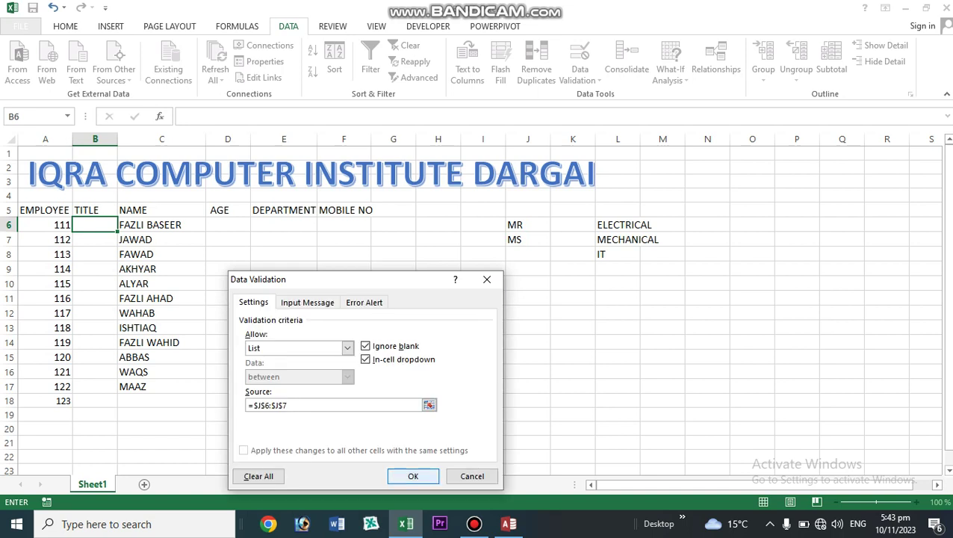
click(413, 476)
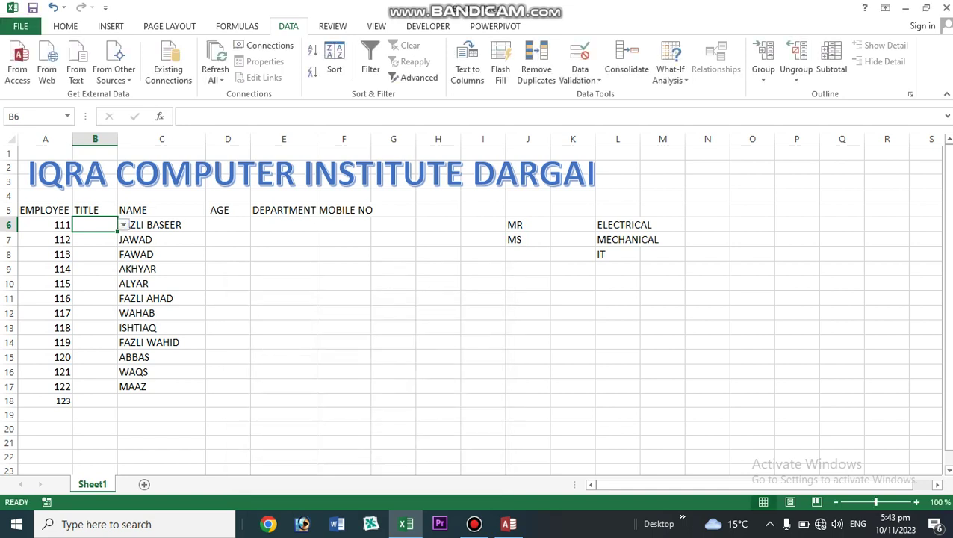
- Fill the MR/MS dropdown down to B16 and pick MR in both B6 and B7
drag(118, 232, 117, 375)
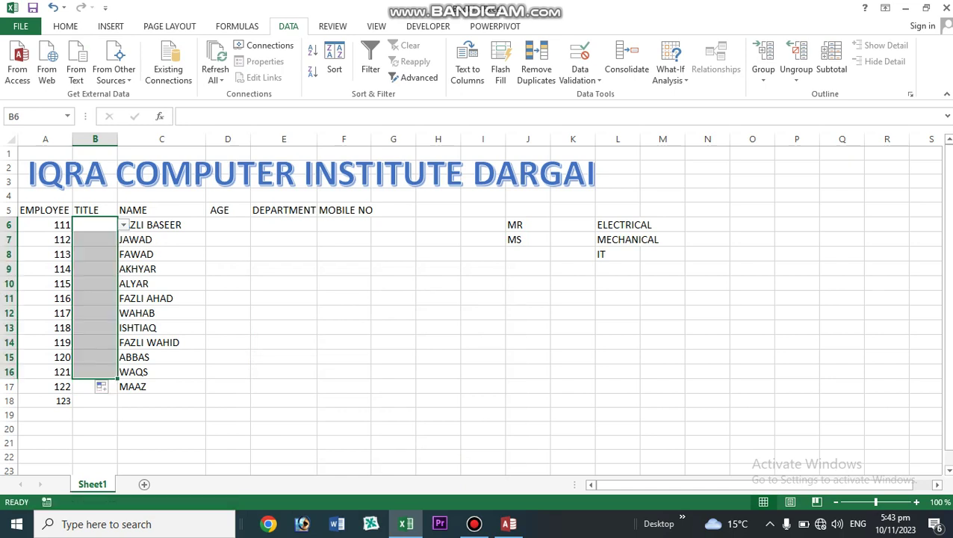
click(94, 239)
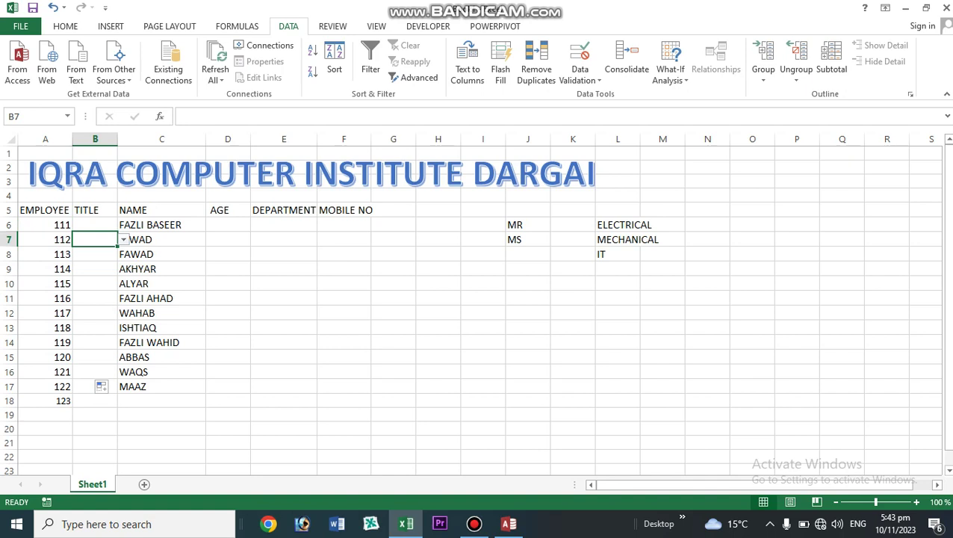
click(95, 225)
click(124, 225)
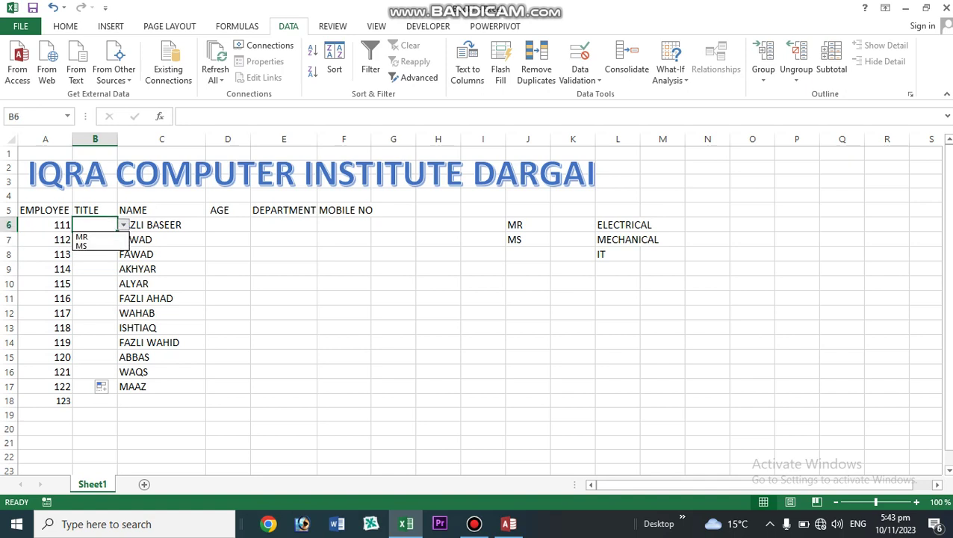
key(Return)
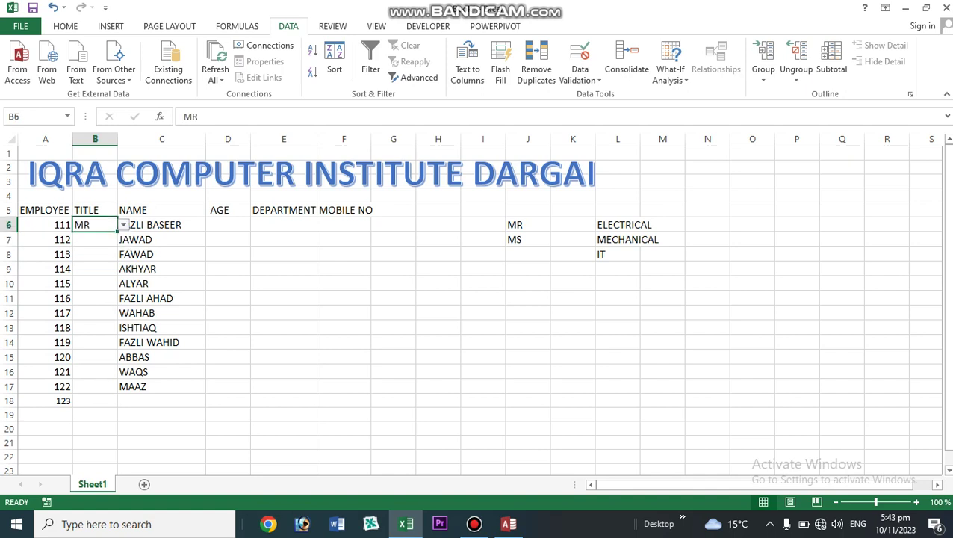
click(95, 240)
click(124, 239)
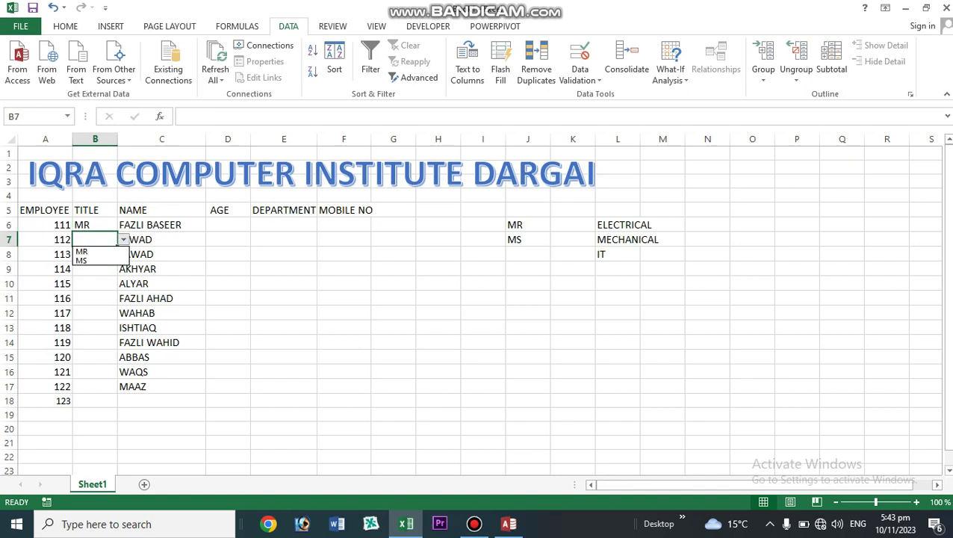
key(Up)
key(Return)
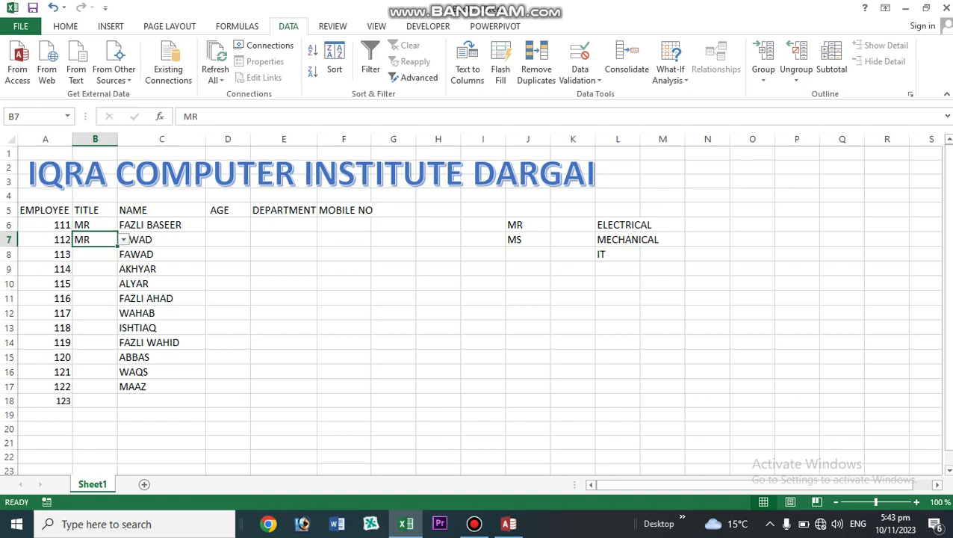
key(Down)
key(Down)
key(Down)
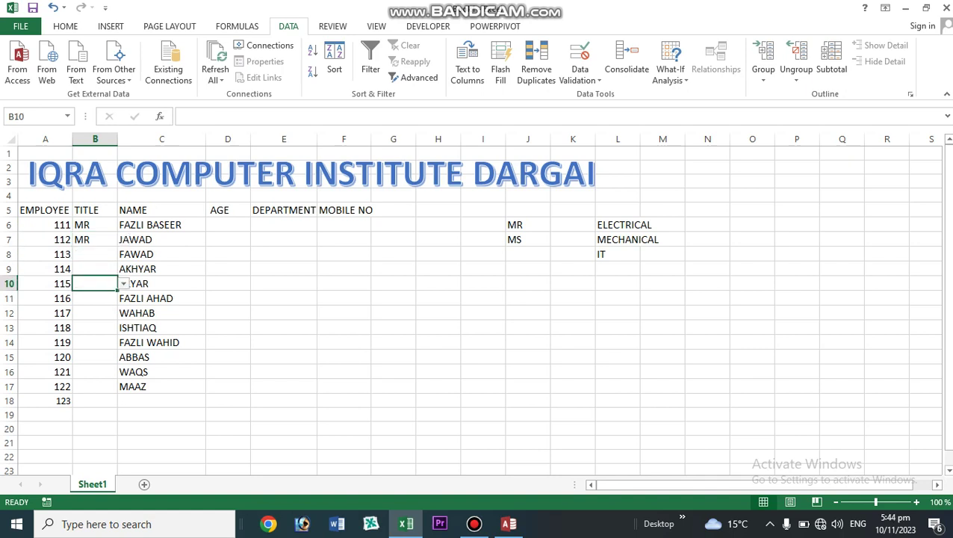
click(228, 225)
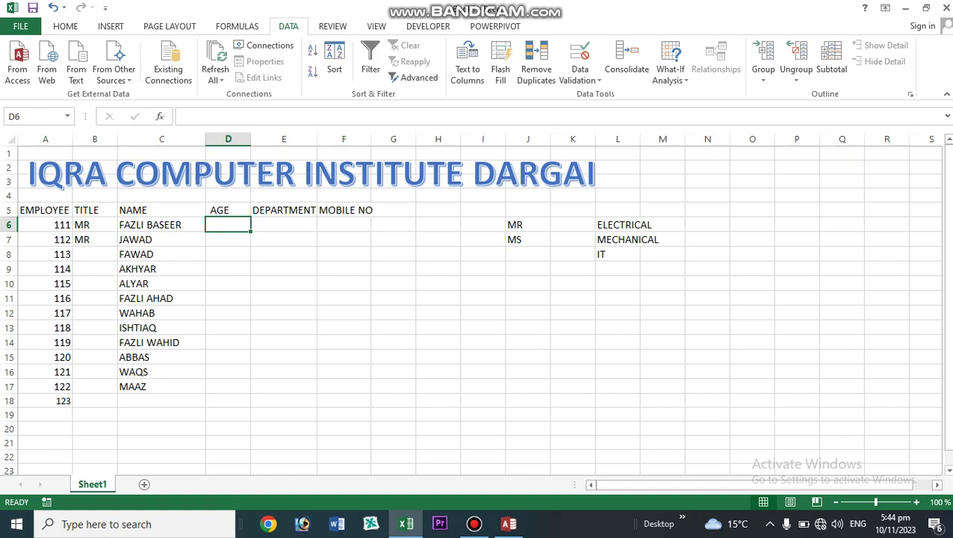
- Give E6 a List validation sourced from L6:L8 (ELECTRICAL, MECHANICAL, IT)
click(284, 210)
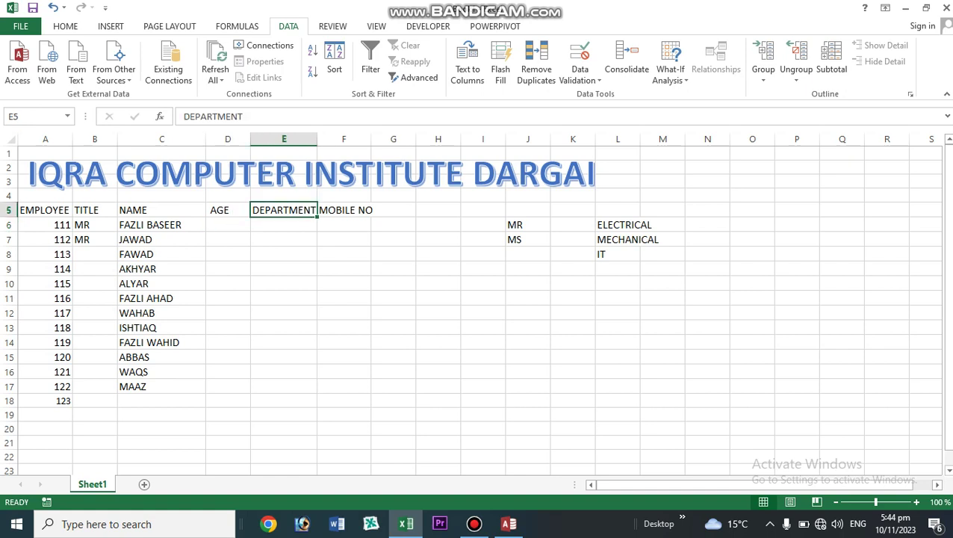
click(284, 225)
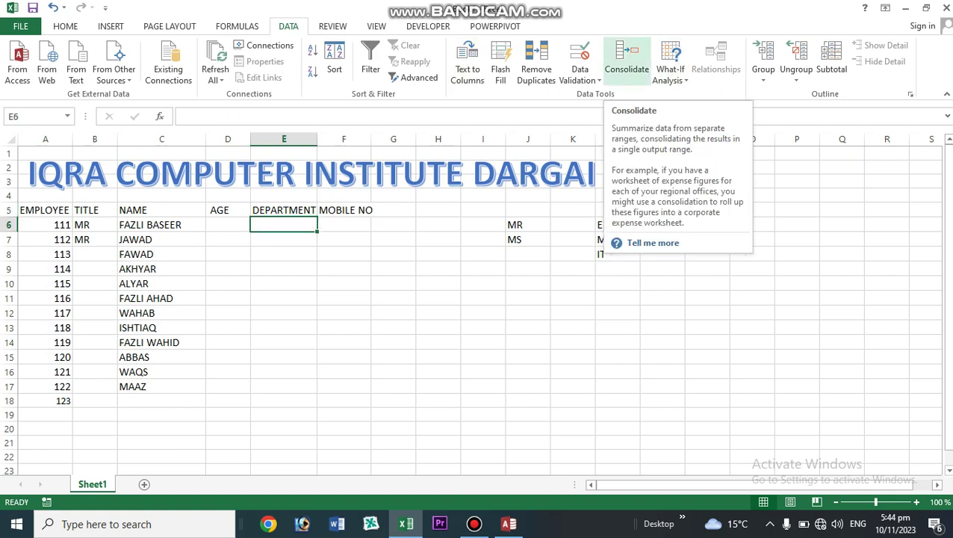
click(580, 80)
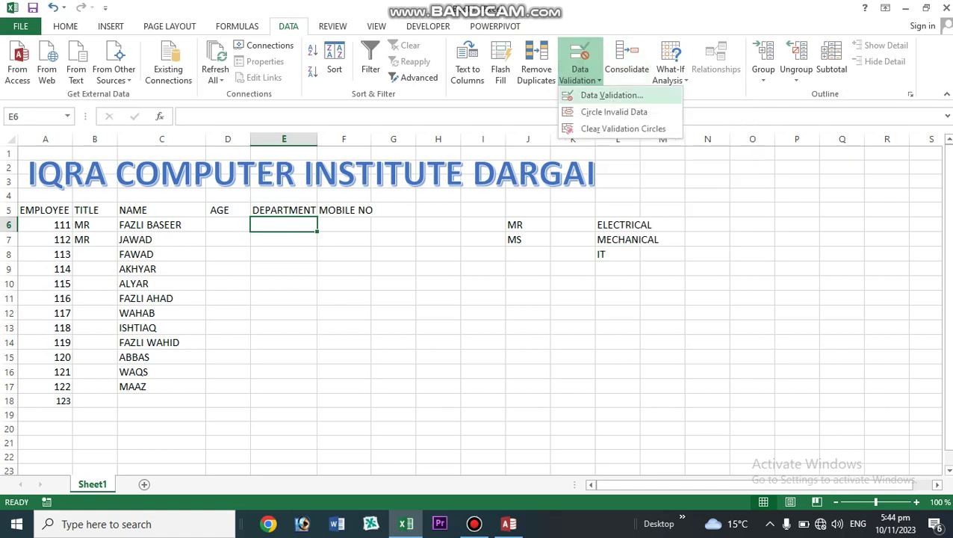
click(601, 94)
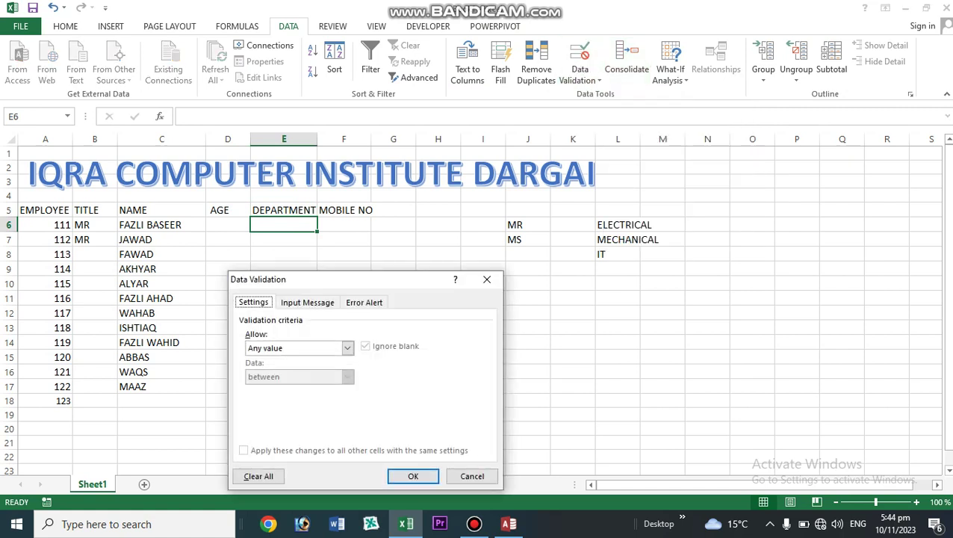
drag(367, 286, 282, 160)
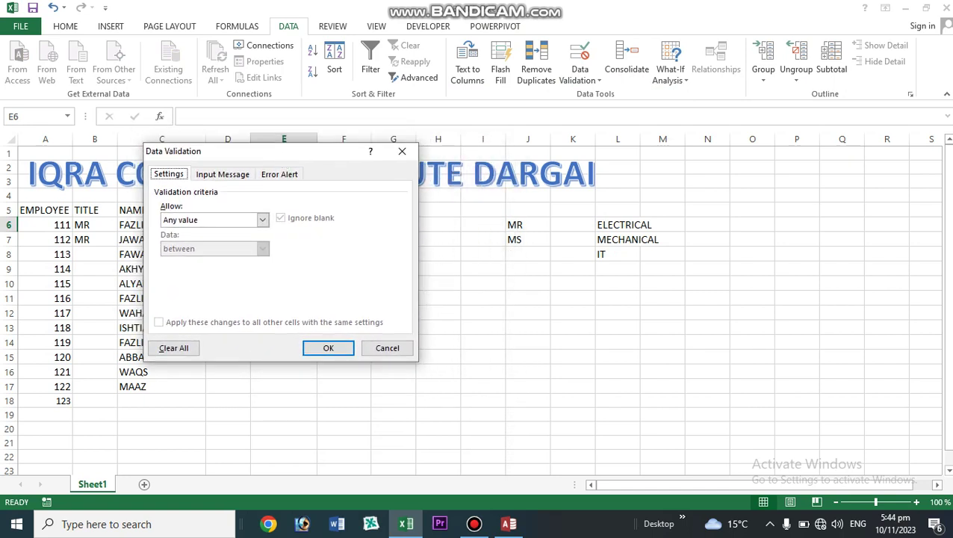
click(262, 219)
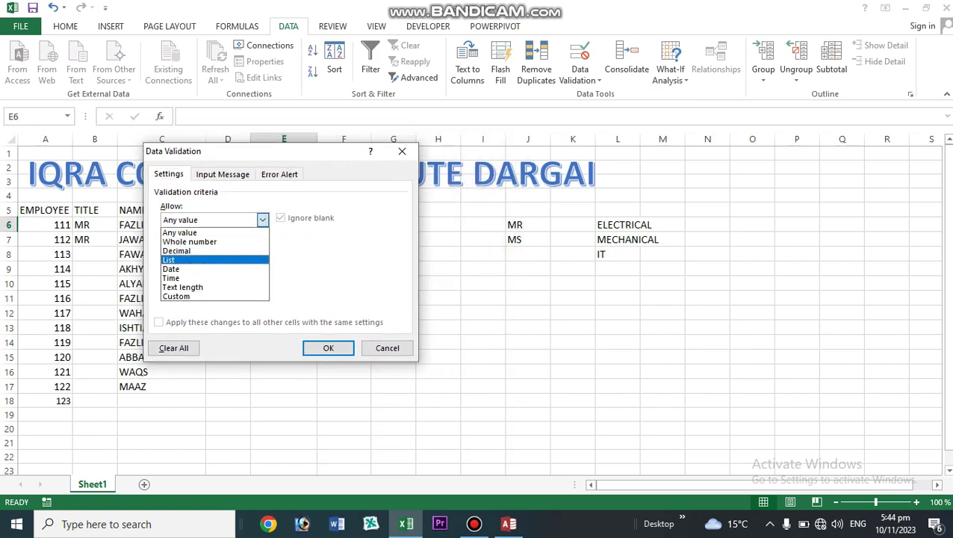
click(202, 260)
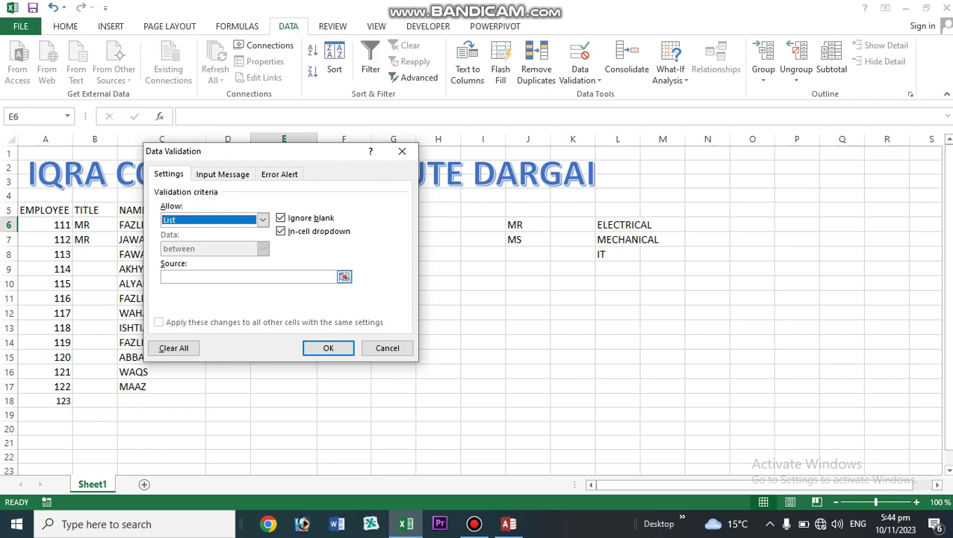
click(344, 277)
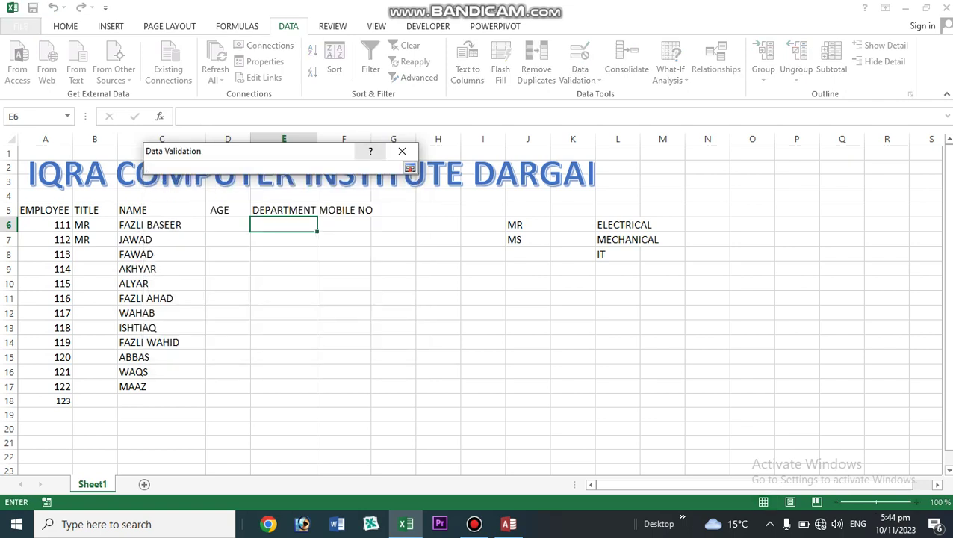
drag(609, 224, 627, 254)
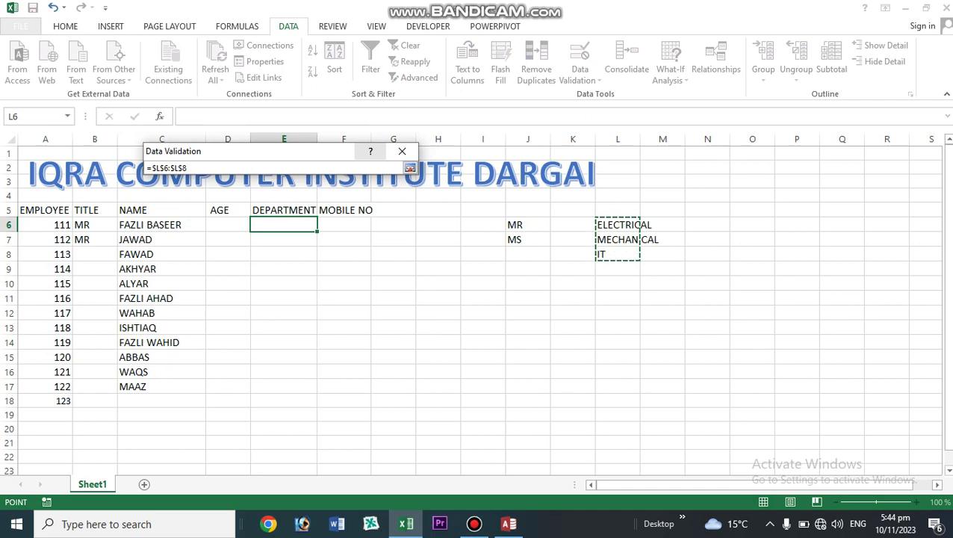
click(410, 168)
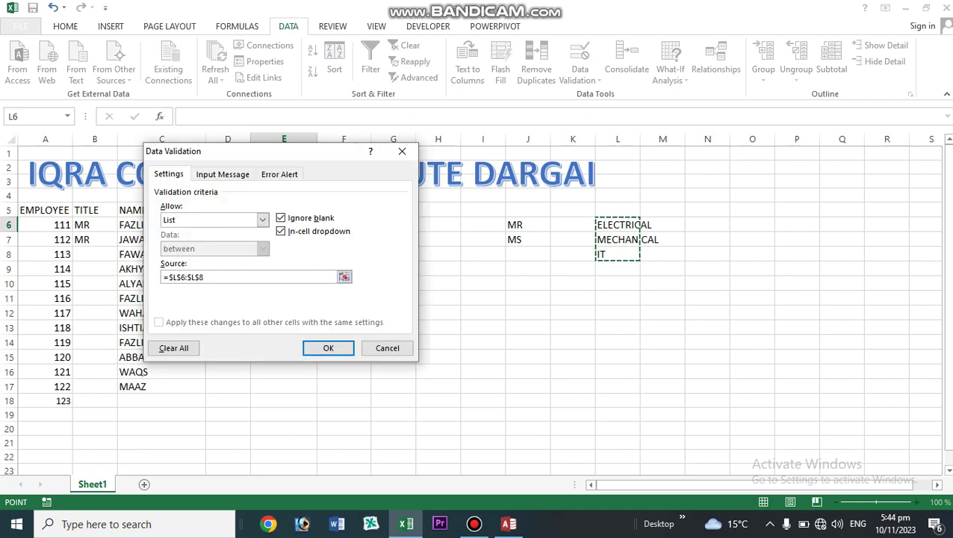
click(328, 347)
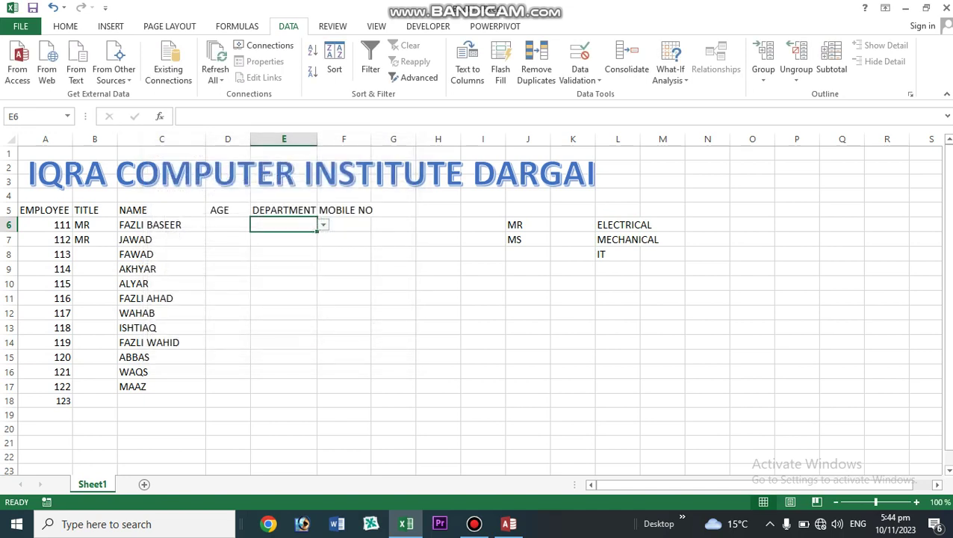
- Fill the department dropdown down to E15 and choose ELECTRICAL in E7
key(Down)
key(Up)
drag(316, 231, 314, 390)
click(284, 240)
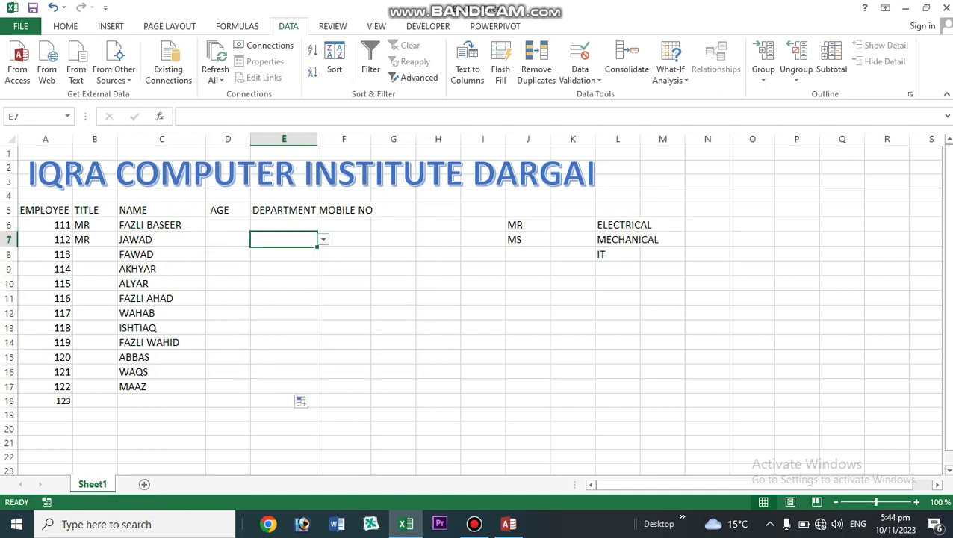
click(324, 240)
key(Up)
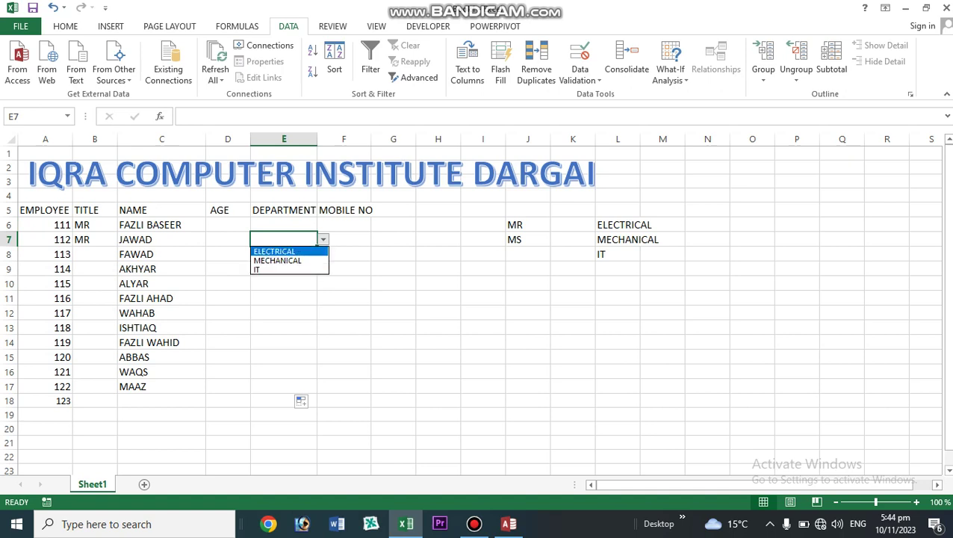
key(Return)
- Choose MECHANICAL in E6 and IT in E8 from their dropdowns
key(Up)
key(alt+Down)
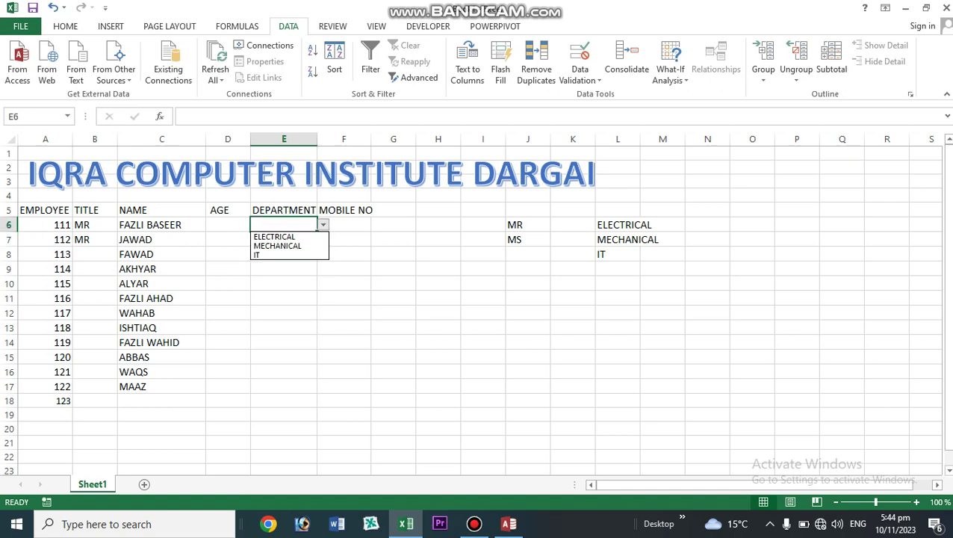
key(Down)
key(Down)
key(Return)
key(Down)
key(Down)
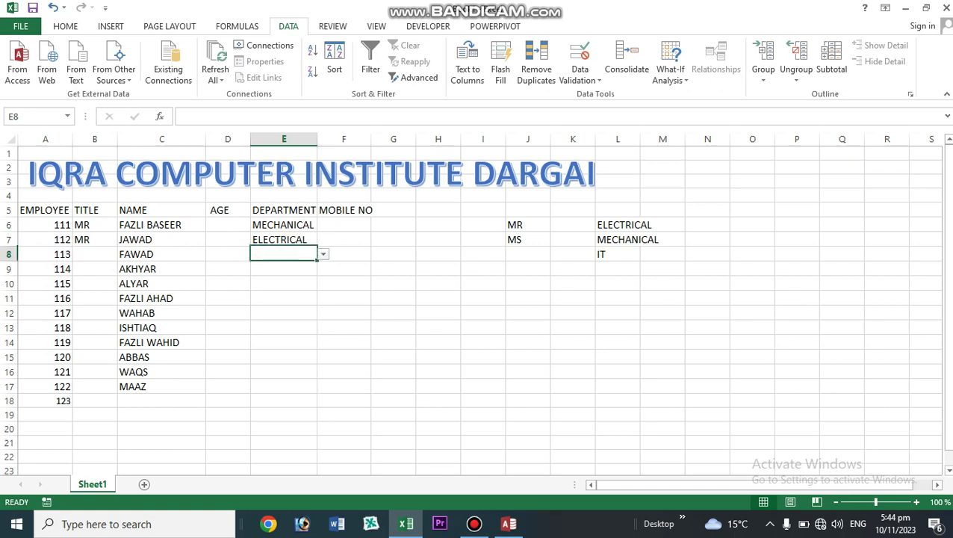
key(alt+Down)
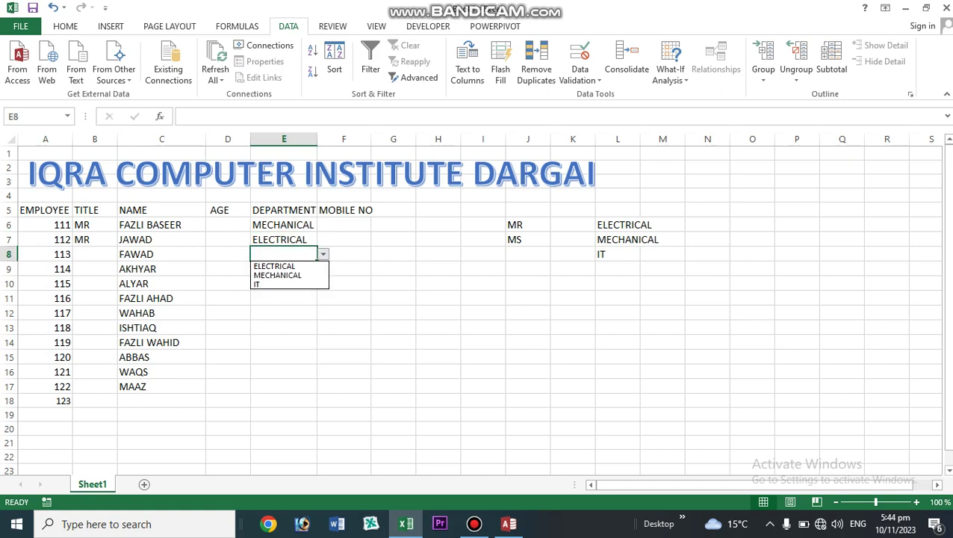
key(Down)
key(Down)
key(Down)
key(Escape)
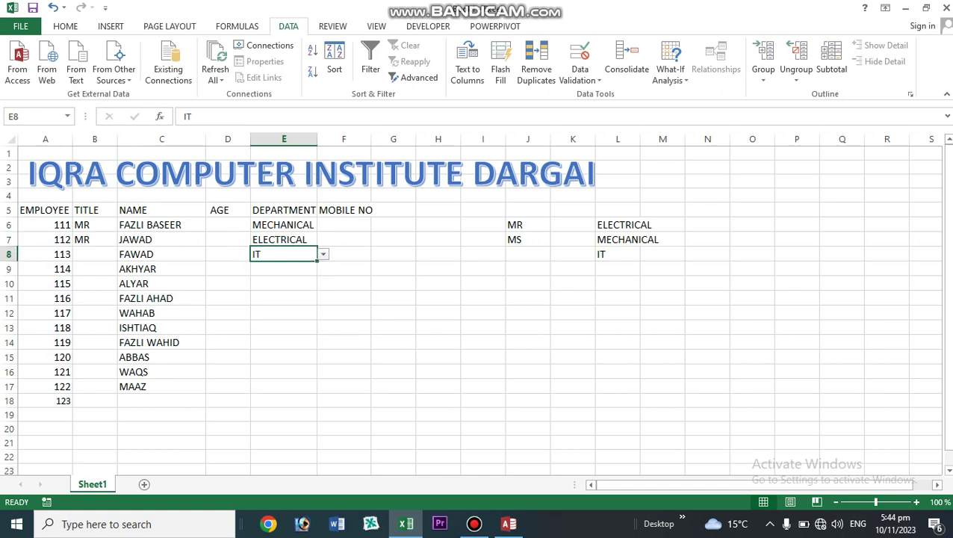
key(Down)
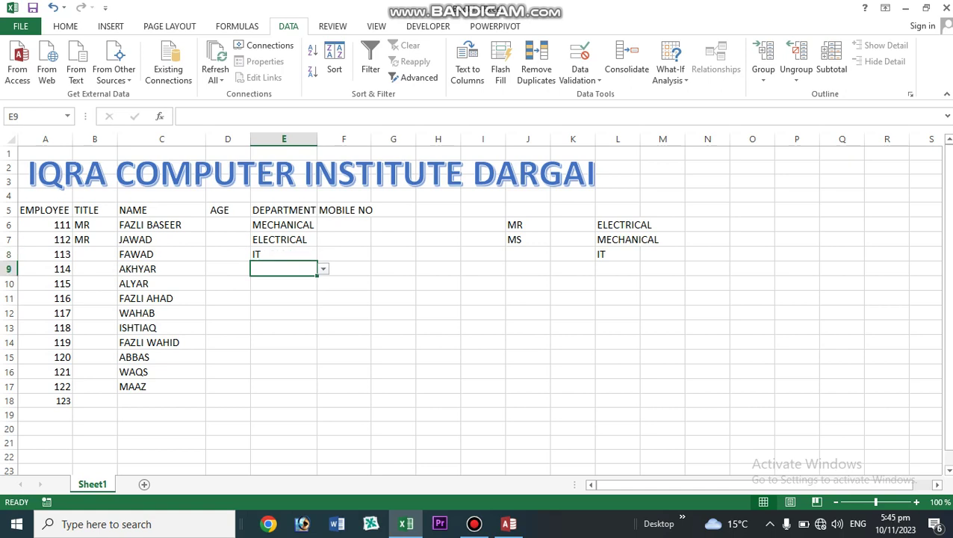
click(228, 225)
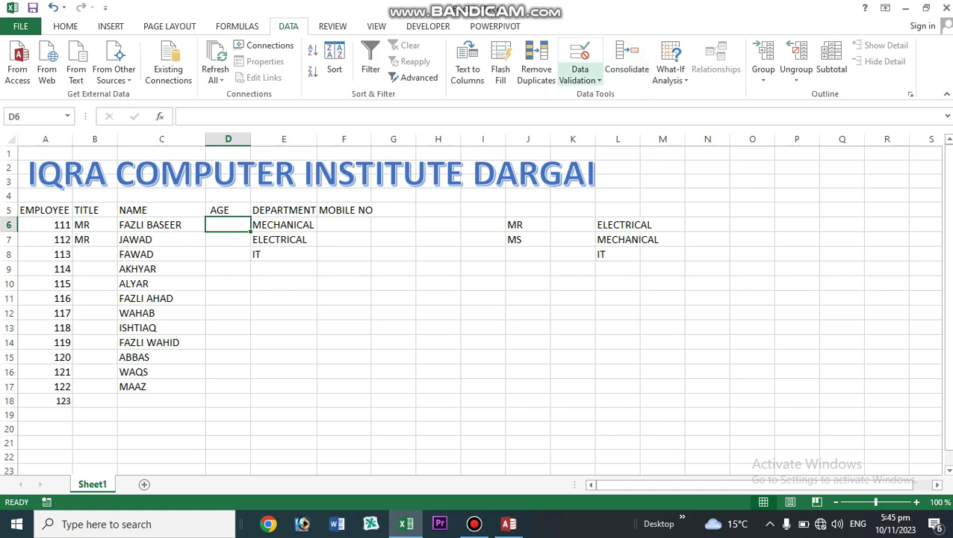
- Raise D6's whole-number age rule maximum from 25 to 30, allowing 18–30
click(579, 74)
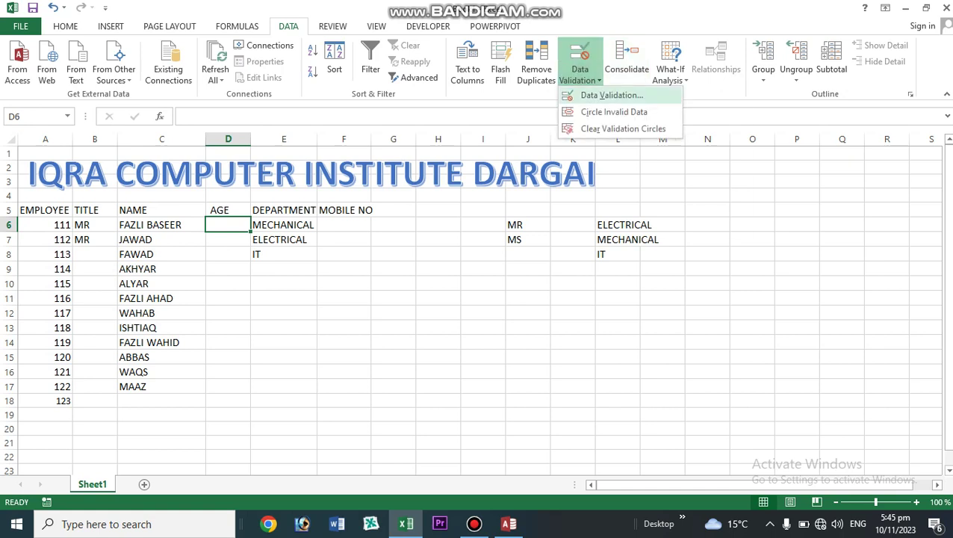
click(612, 95)
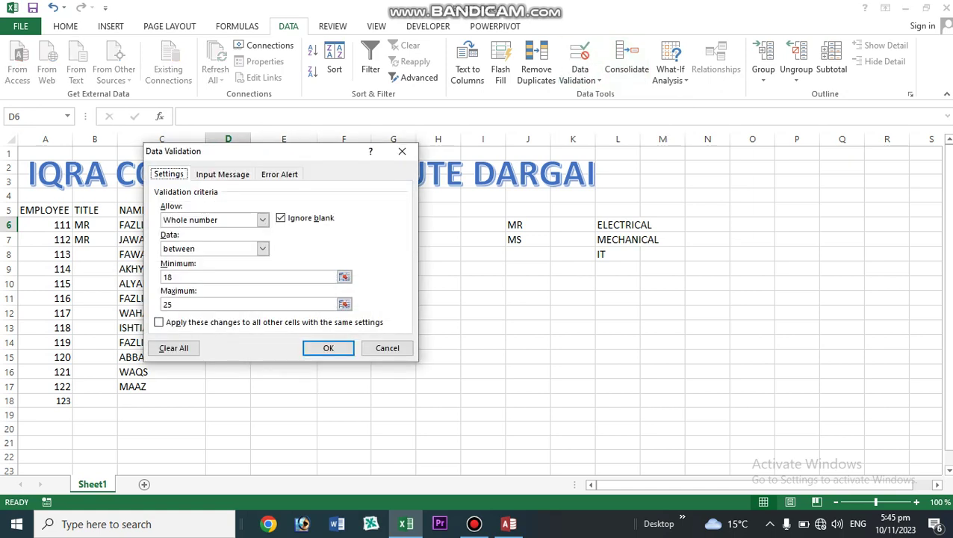
drag(275, 153, 553, 146)
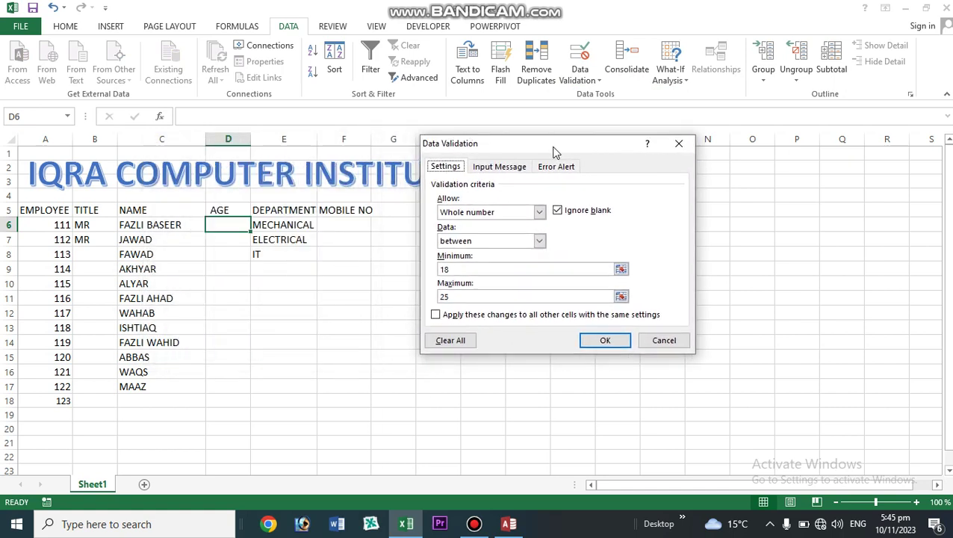
click(540, 212)
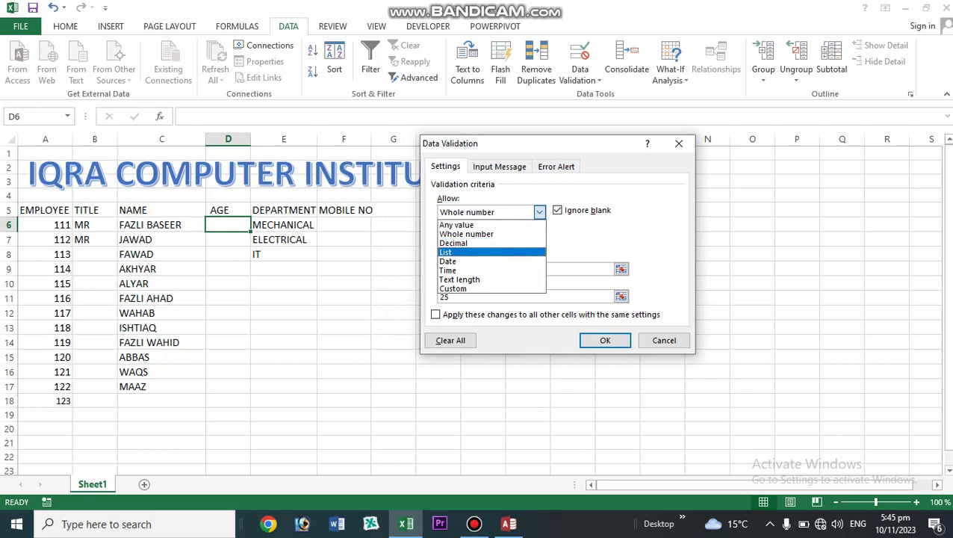
click(486, 235)
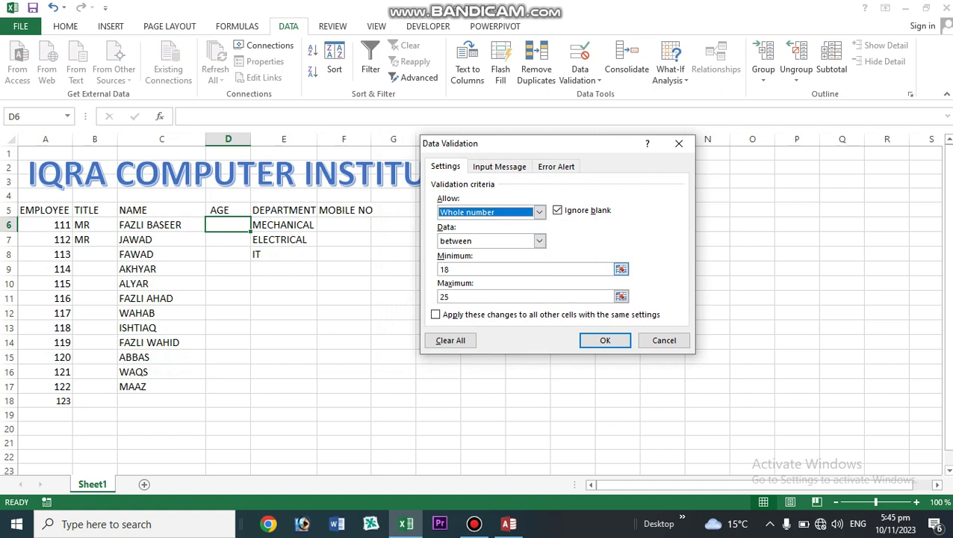
click(486, 270)
key(Tab)
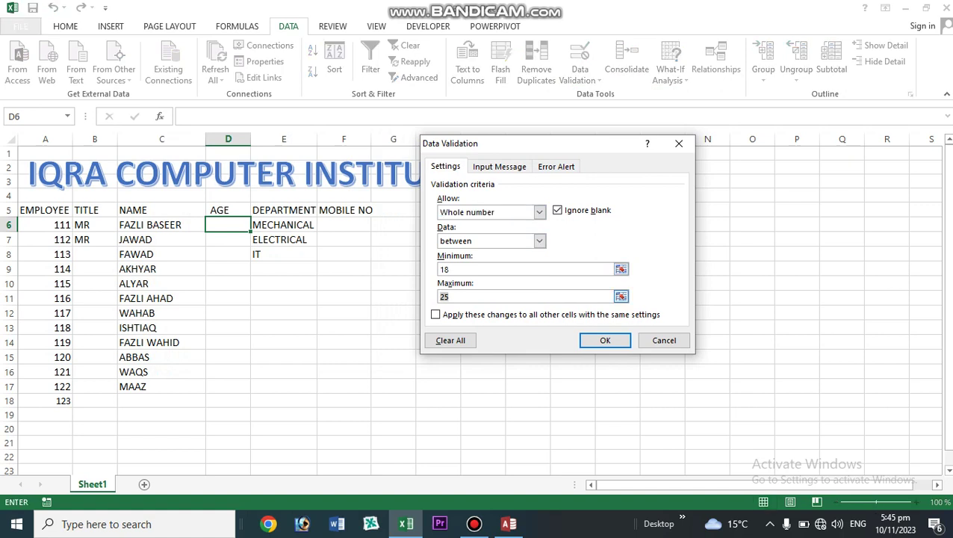
text(3)
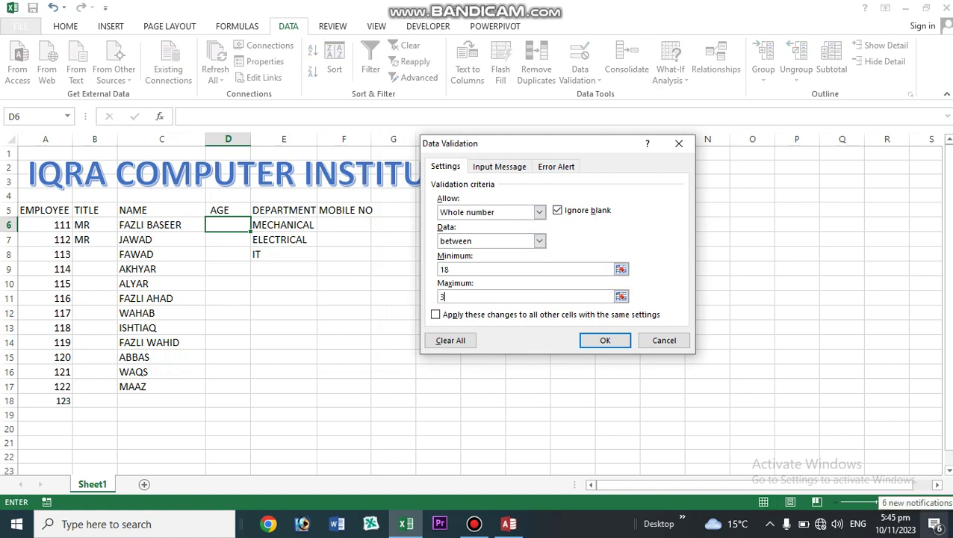
text(0)
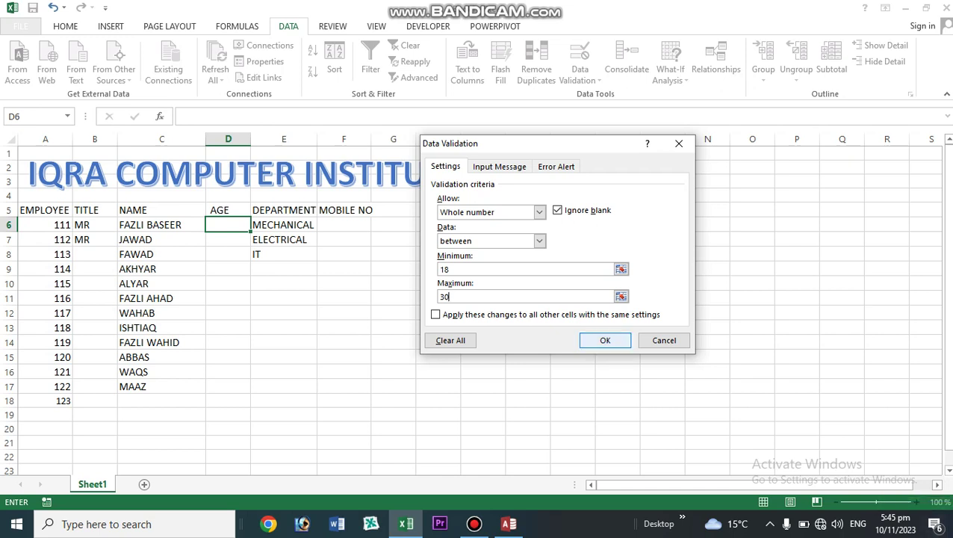
key(Return)
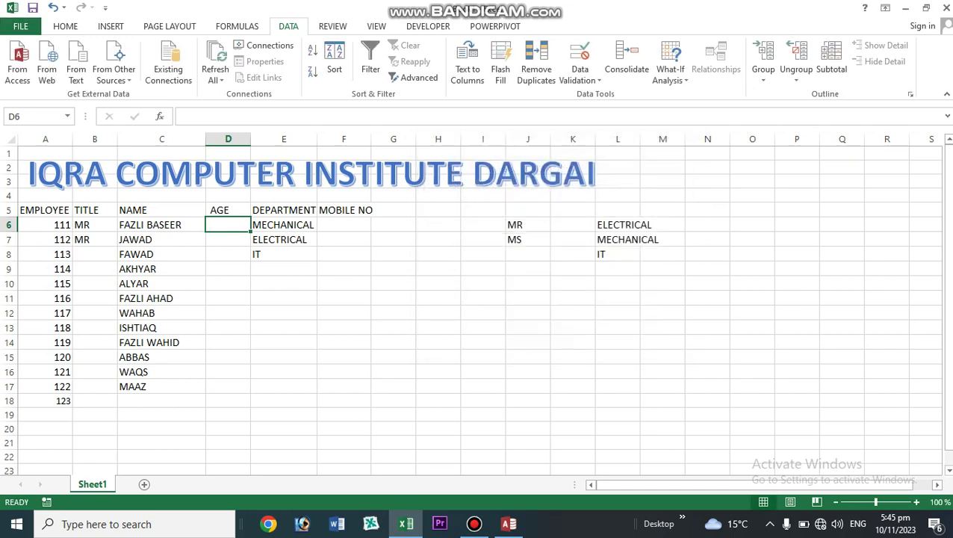
- Copy the age rule down the AGE column and enter 30 in D9
drag(251, 232, 238, 387)
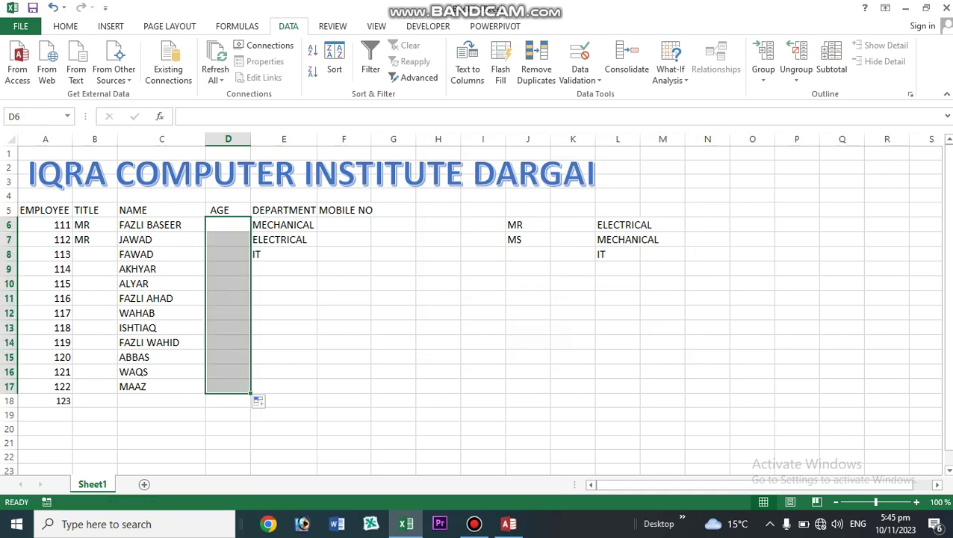
click(228, 269)
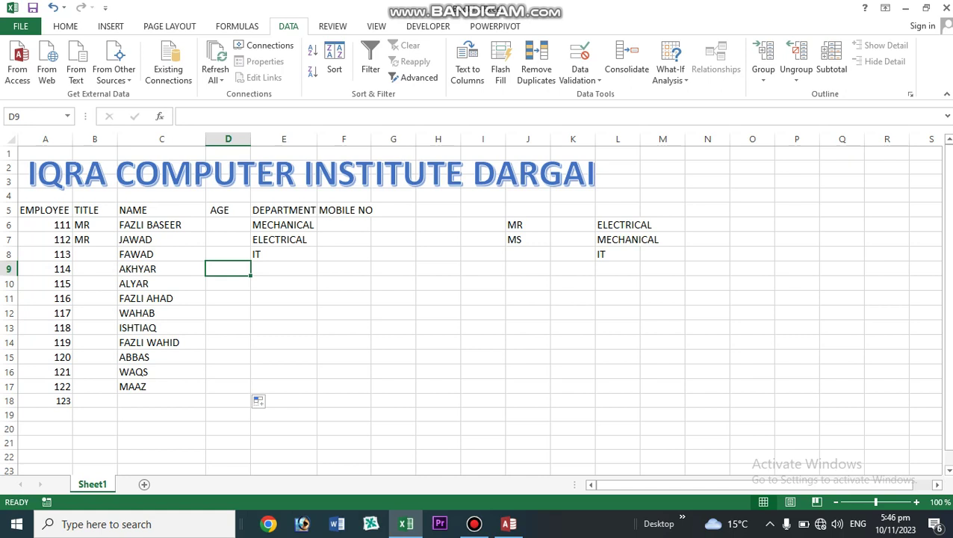
text(30)
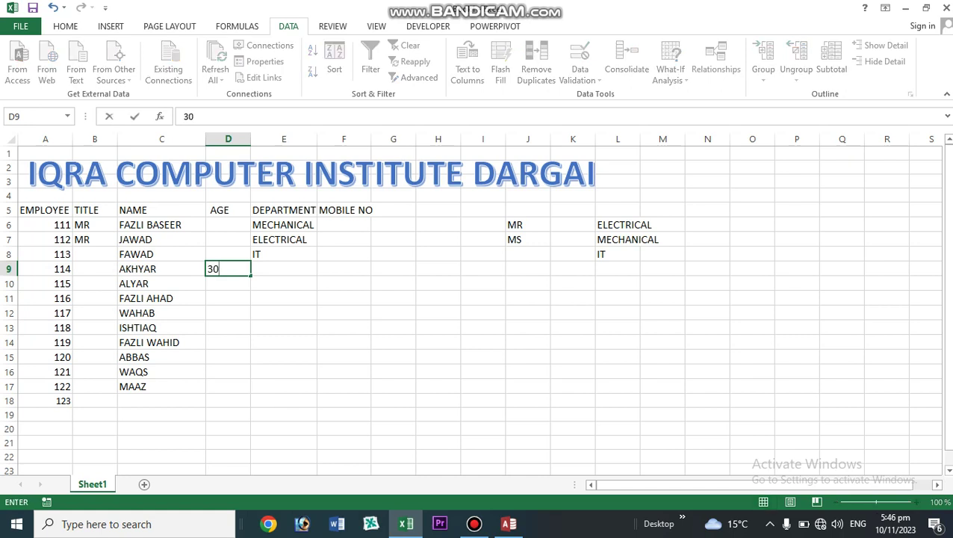
key(Return)
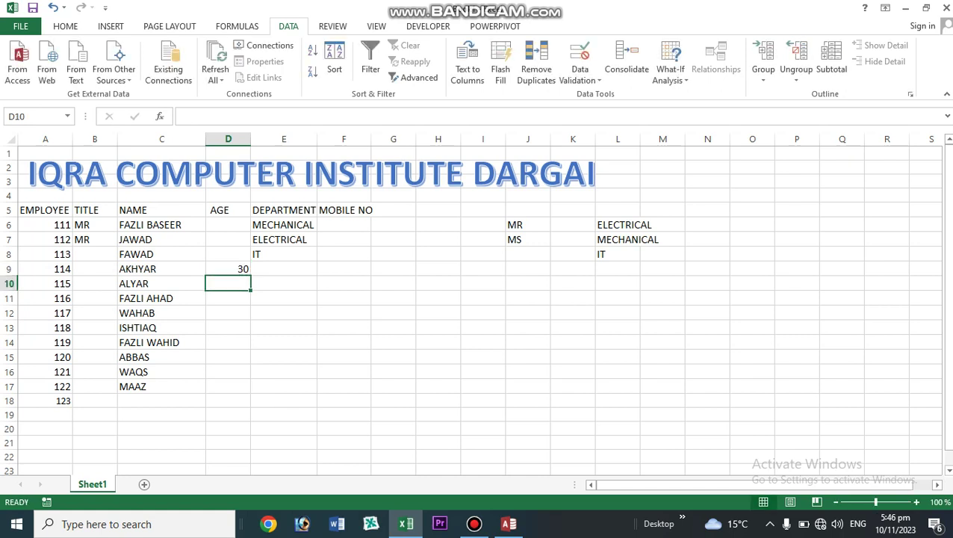
- Test the rule with ages 31 and 17 in D10 and D8, cancelling each rejection
text(31)
key(Return)
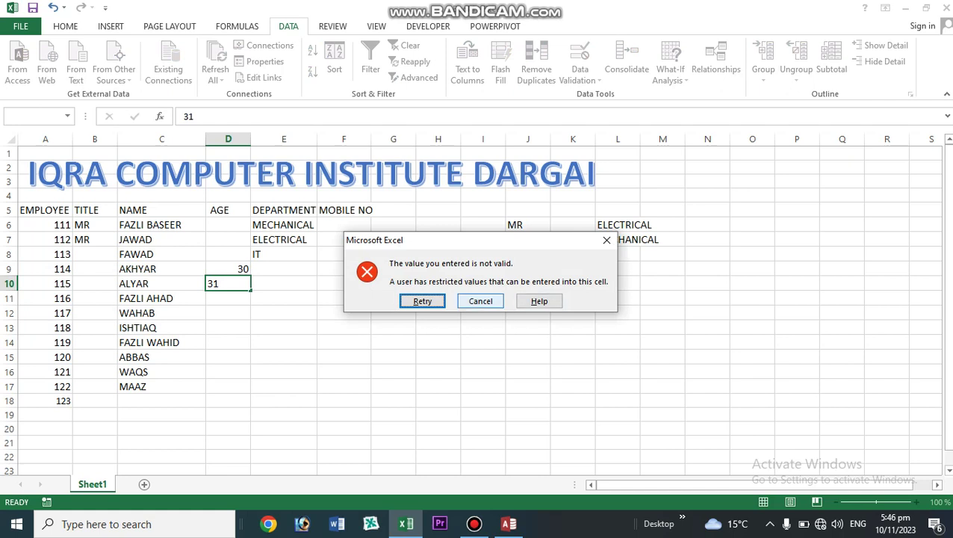
click(481, 301)
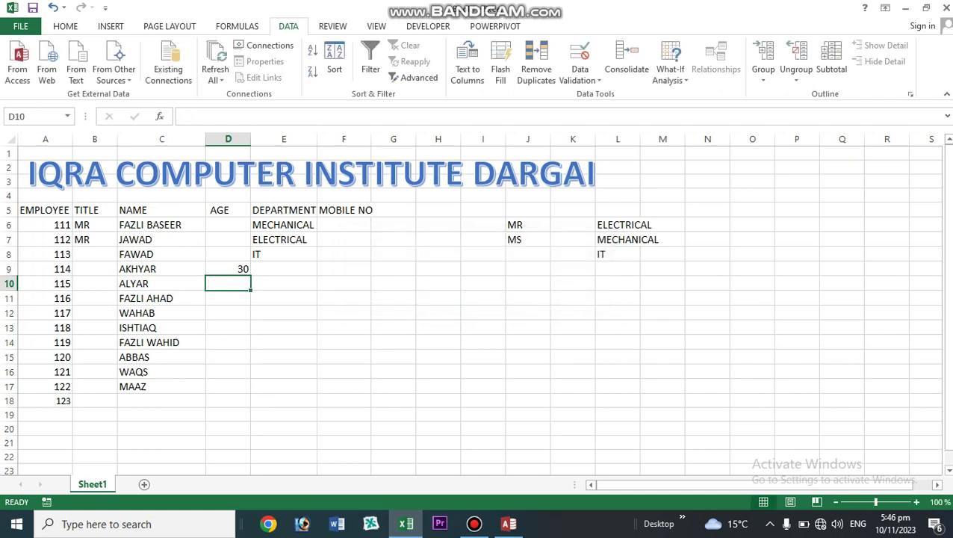
click(228, 254)
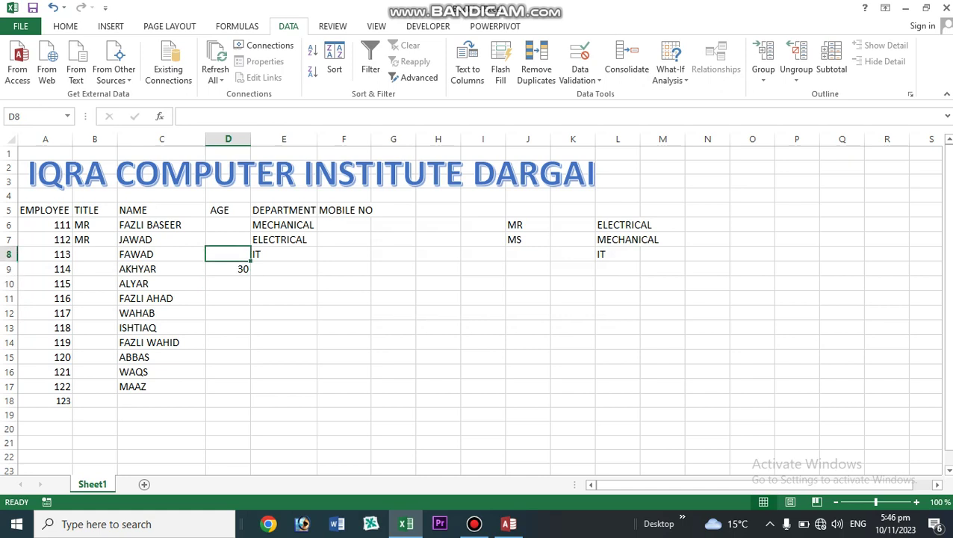
text(17)
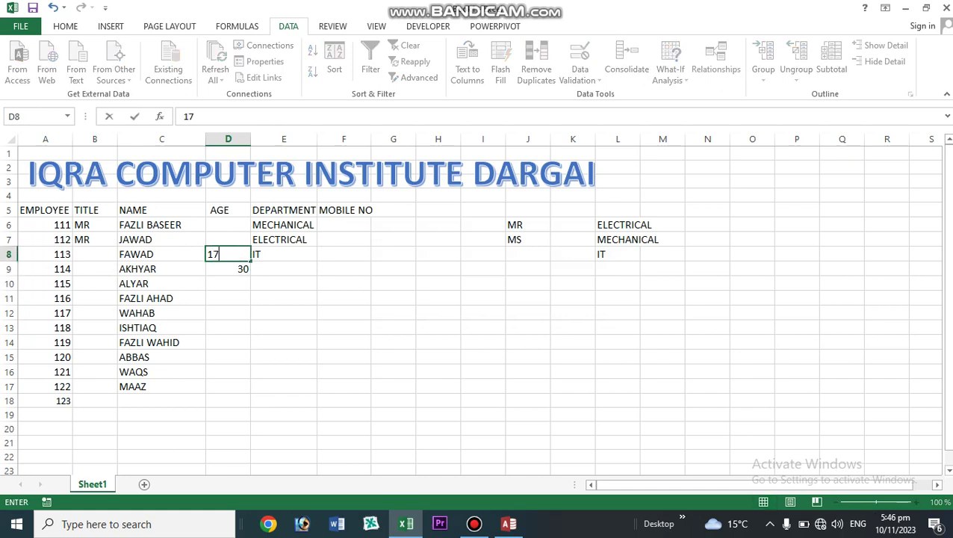
key(Return)
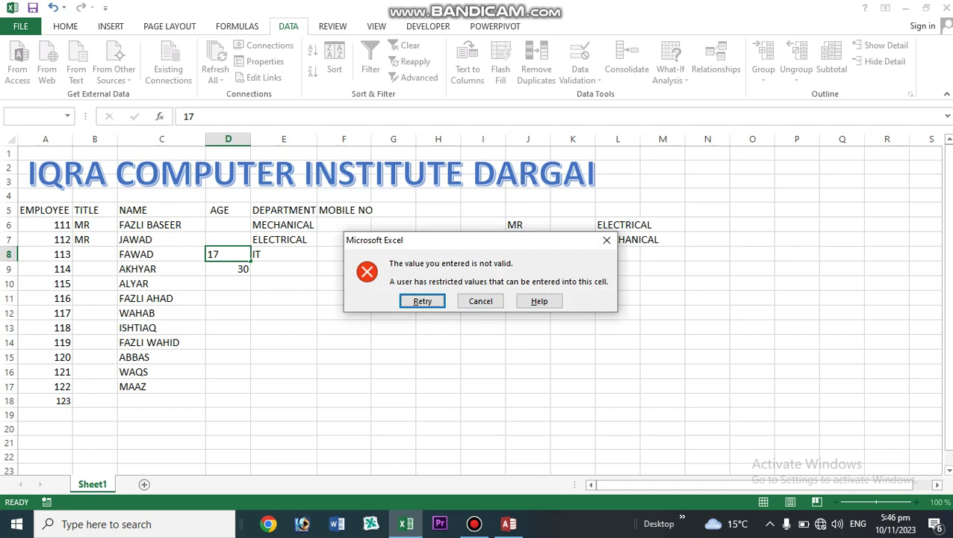
click(480, 301)
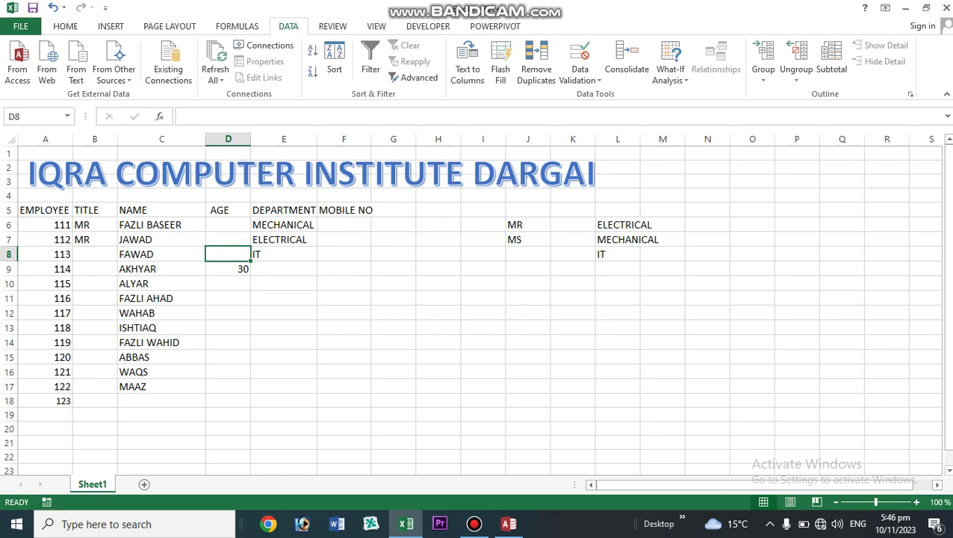
- Change F6's text-length rule to 'less than' with maximum 12
click(344, 225)
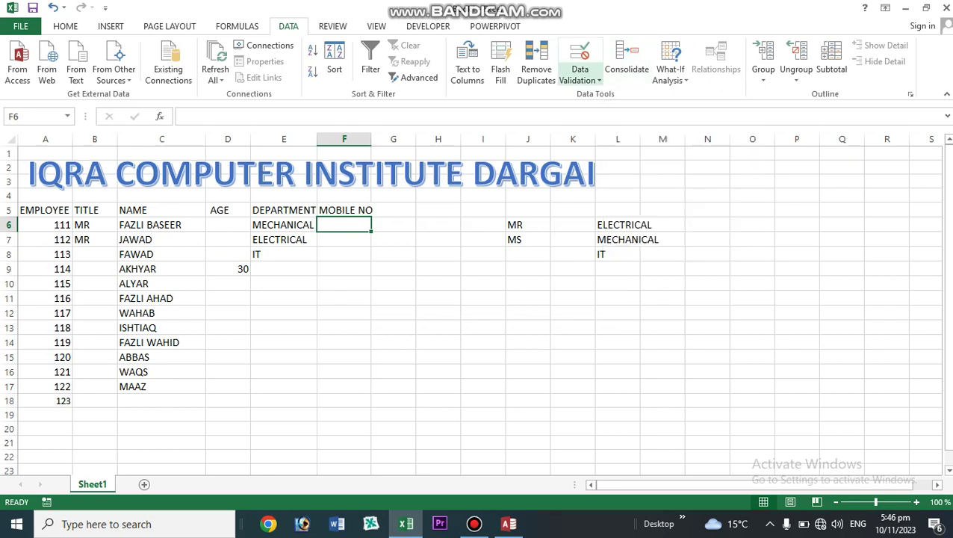
click(581, 75)
click(612, 95)
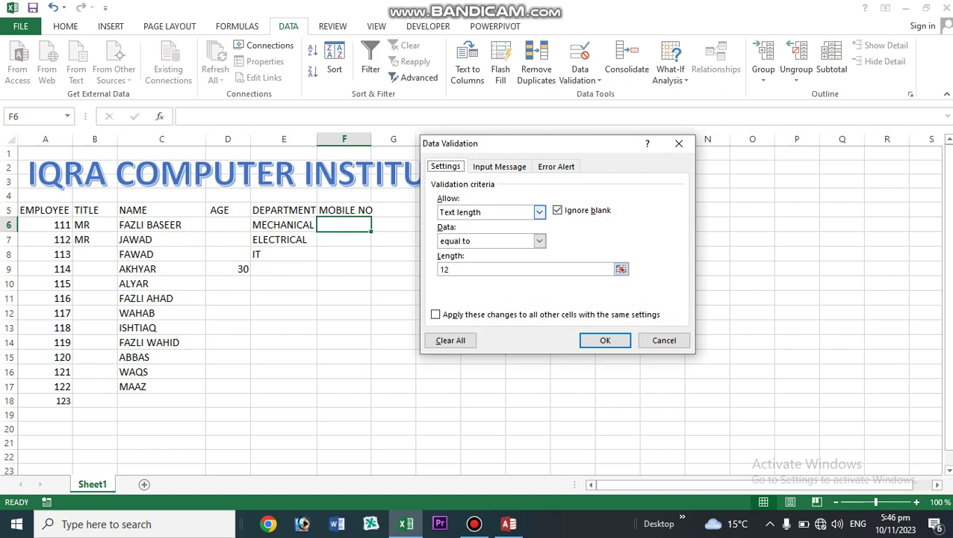
click(539, 211)
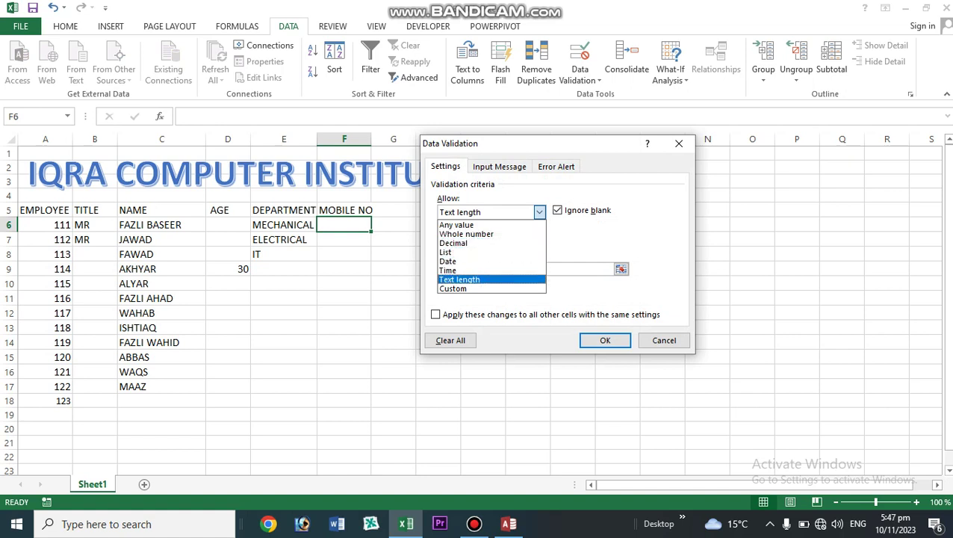
click(459, 279)
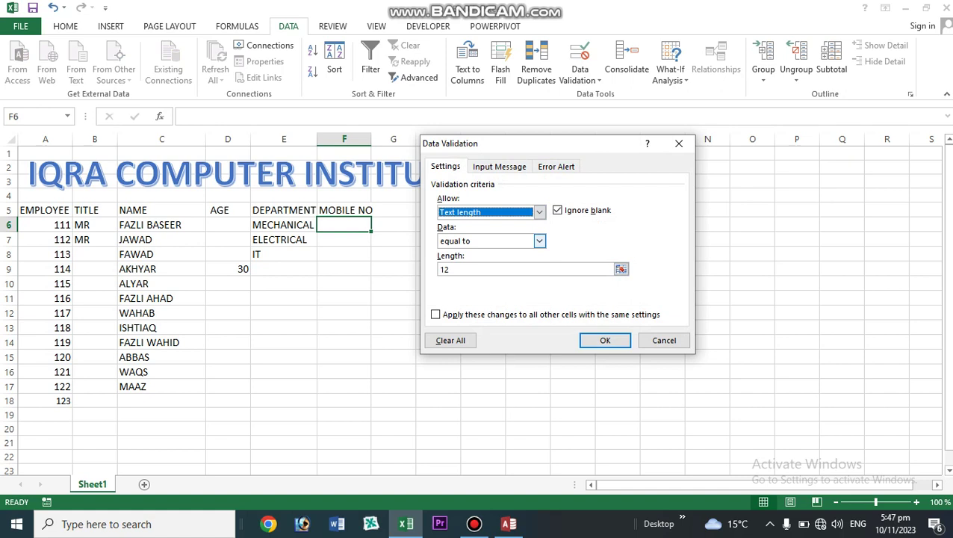
click(539, 241)
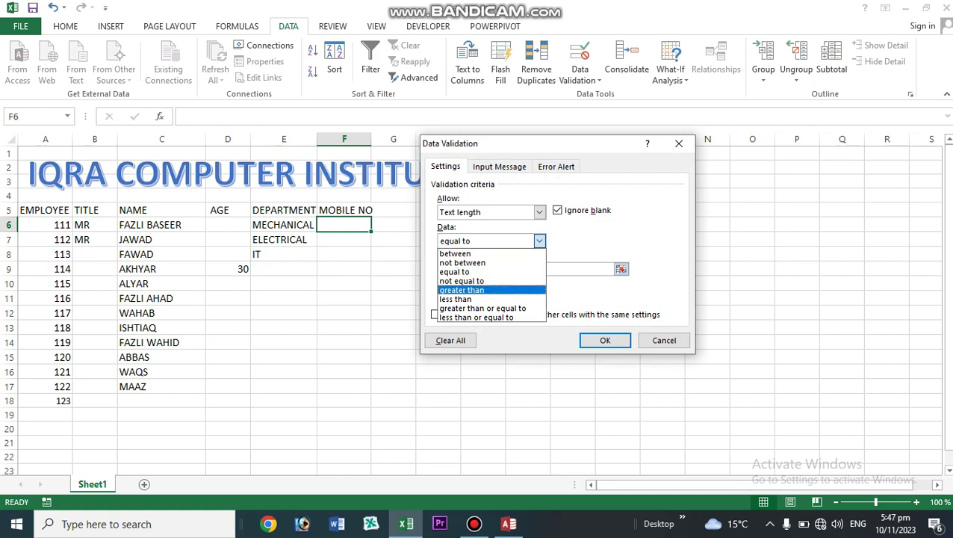
click(456, 299)
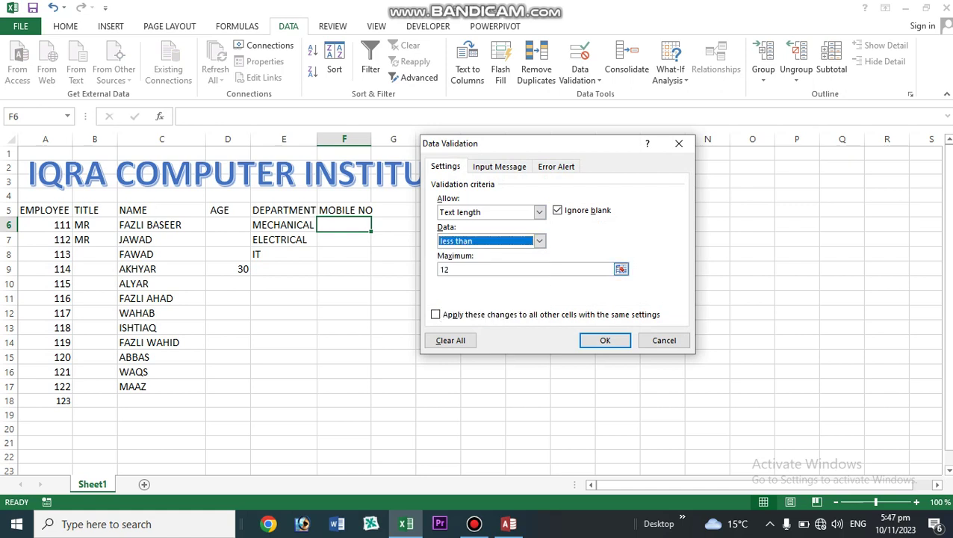
click(465, 270)
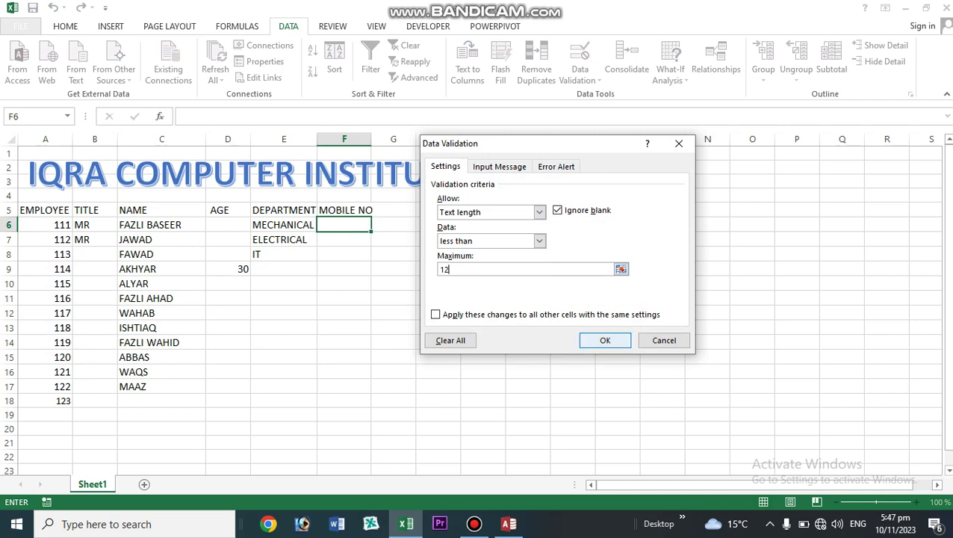
click(606, 341)
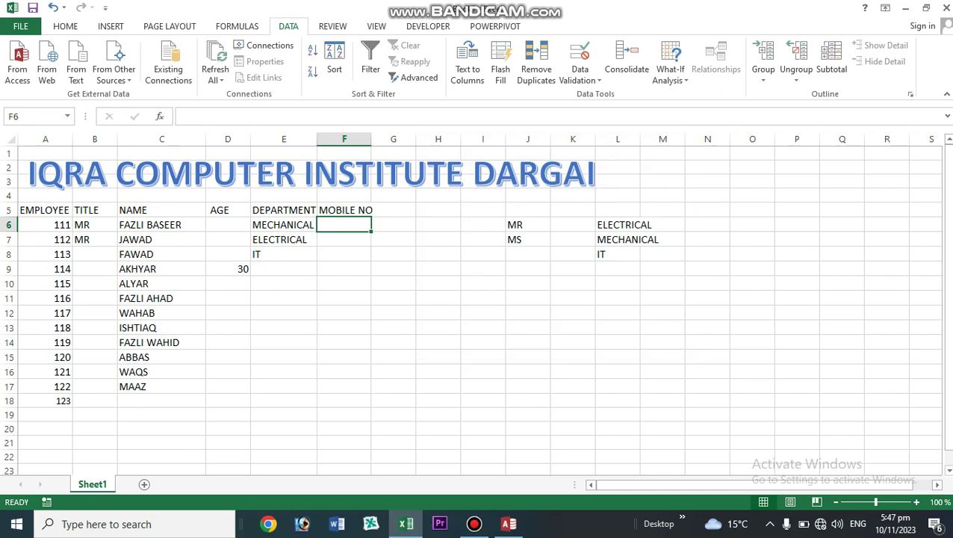
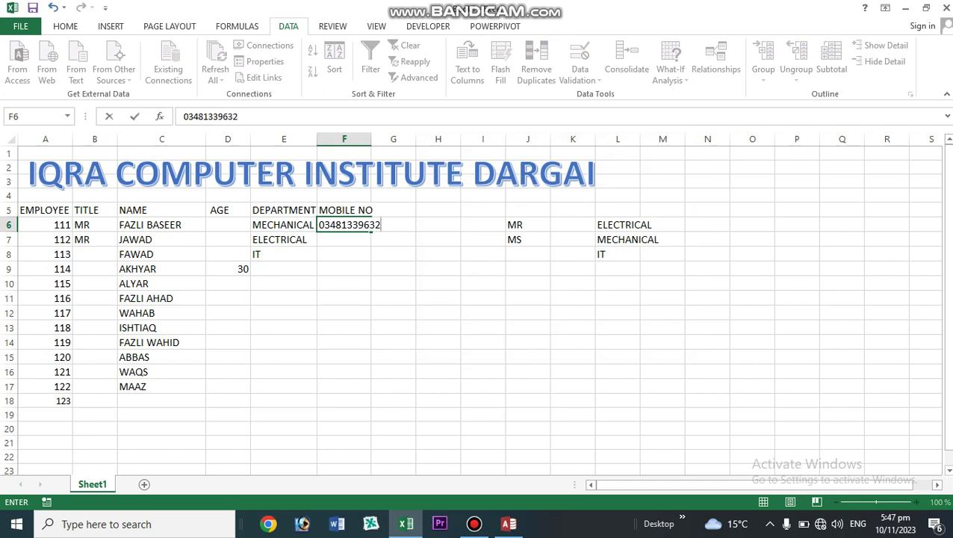
- Enter the employee's 11-digit mobile number in F6, fixing it via F2
key(Return)
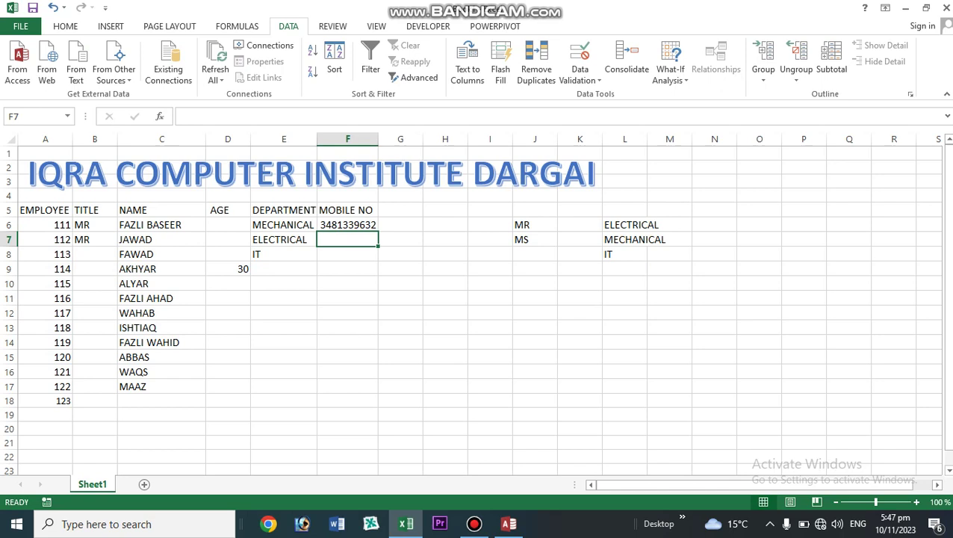
key(Up)
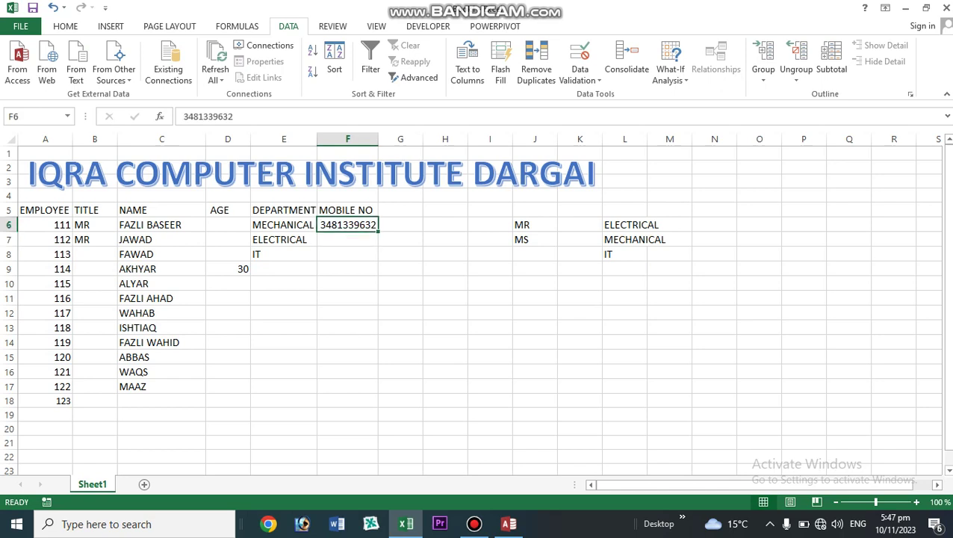
key(F2)
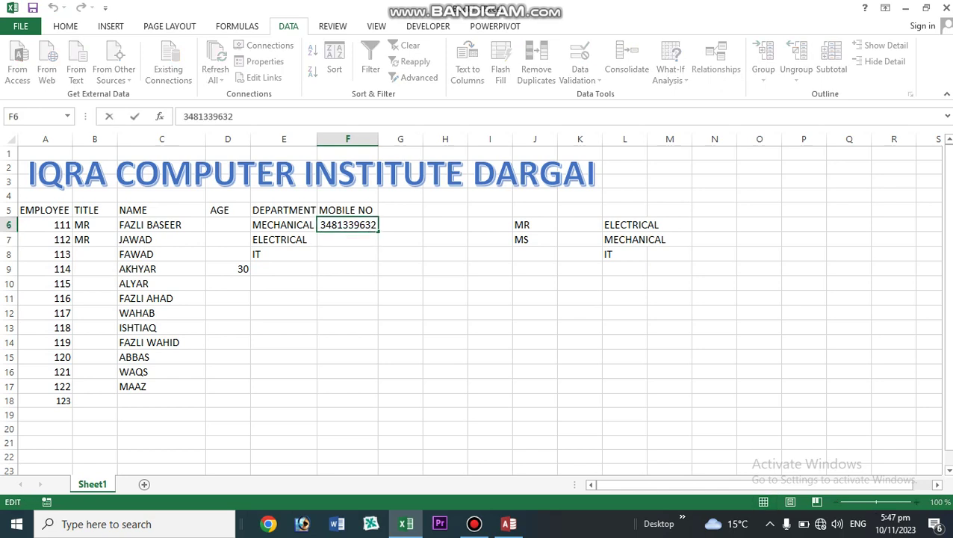
text(01)
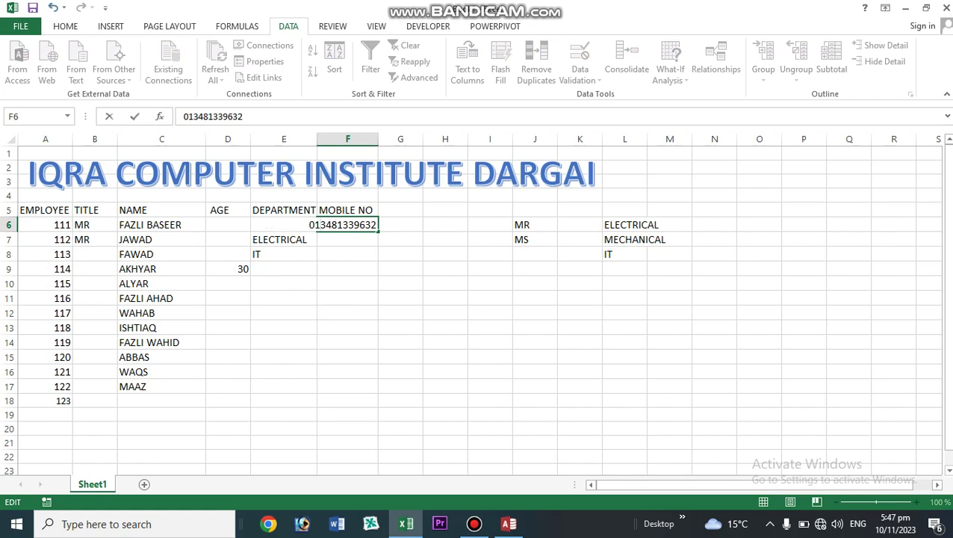
key(Return)
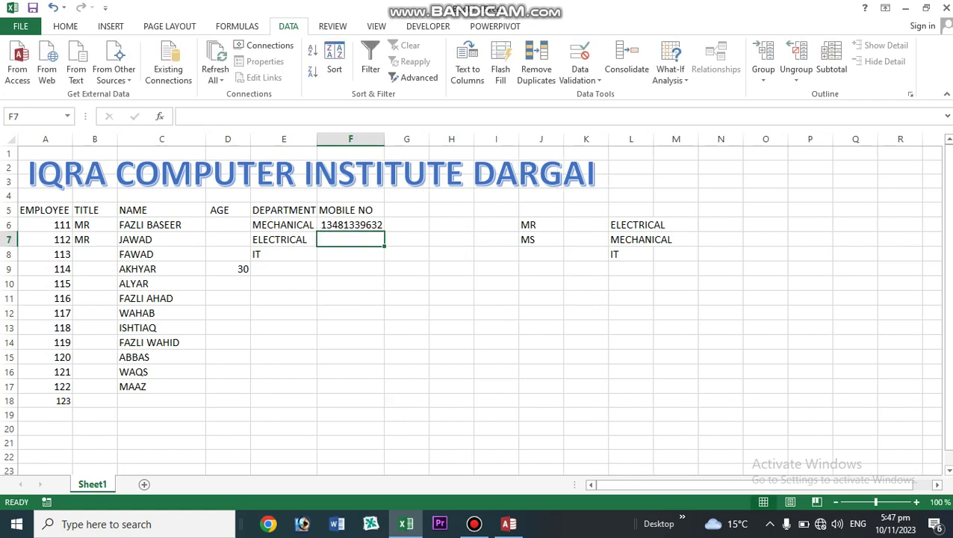
- Lengthen the number to 12 digits and cancel the resulting validation error
click(351, 225)
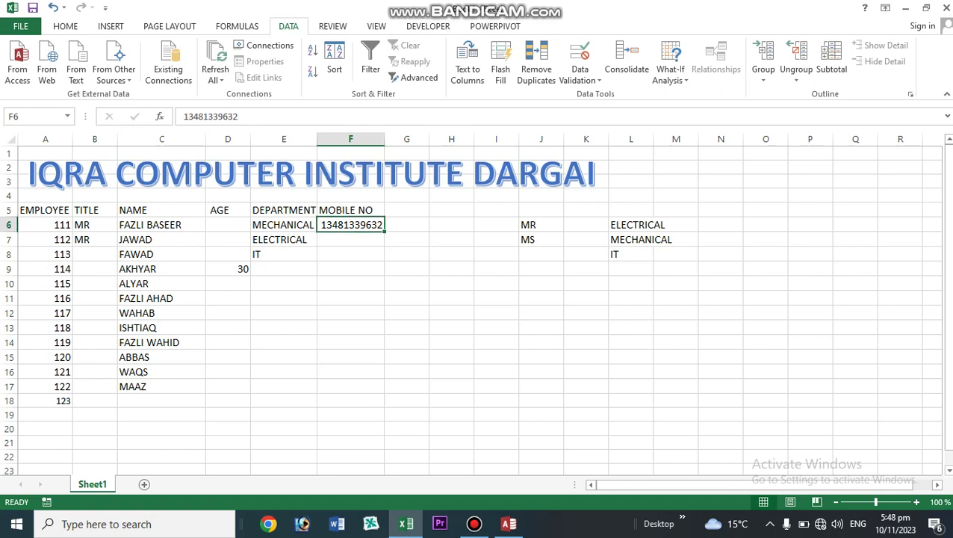
double_click(372, 225)
text(5)
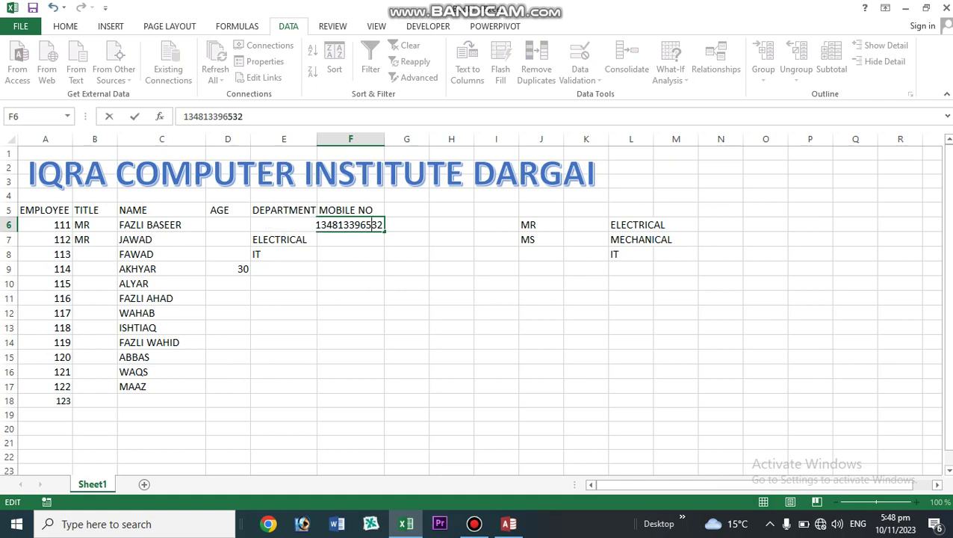
key(Return)
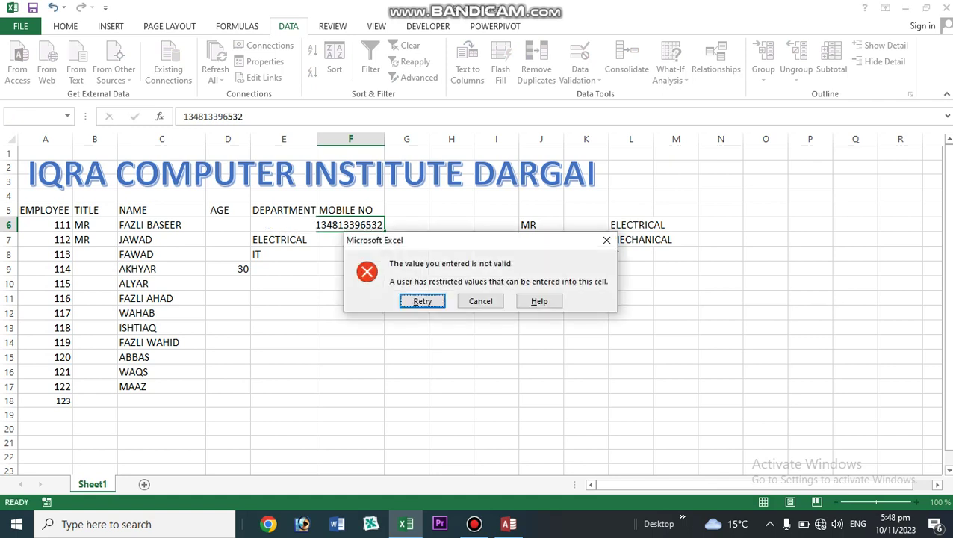
click(480, 302)
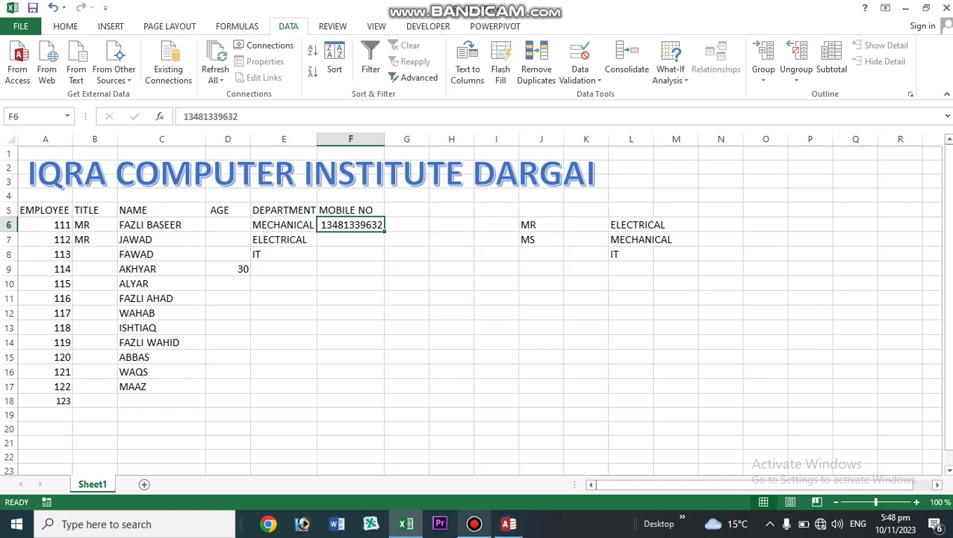
mouse_move(474, 524)
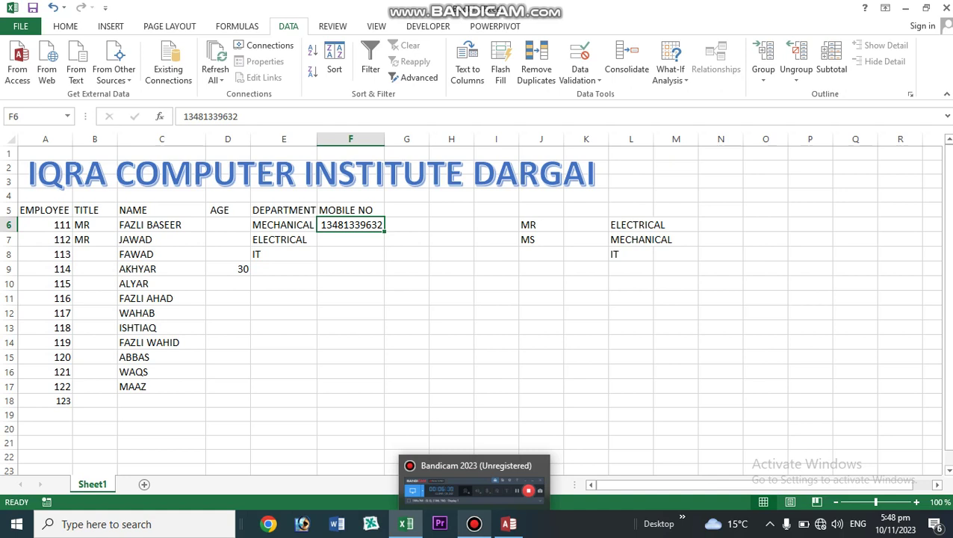
- Enter FLASH FILL and FA in G5:G6, then TEXT TO COLUMN and the institute name in H16:H17
click(474, 524)
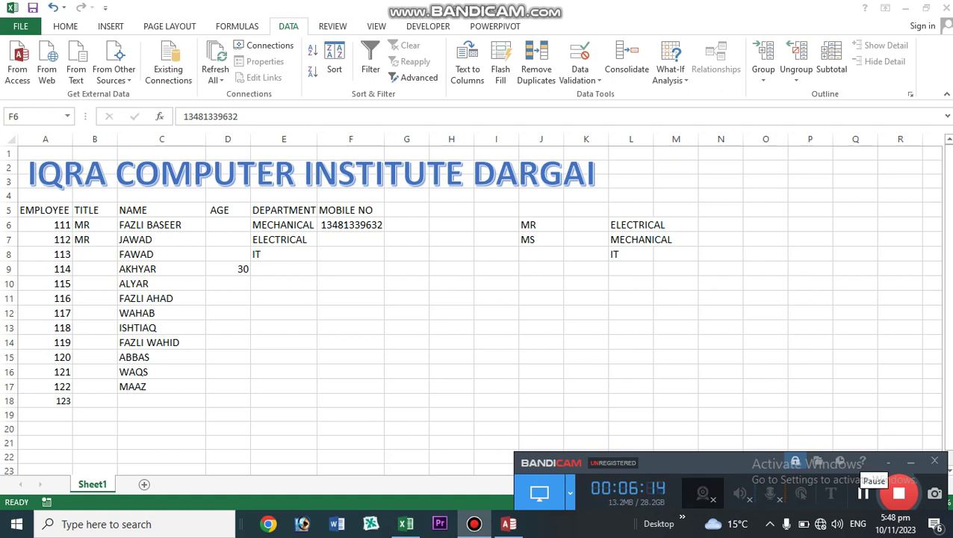
click(864, 493)
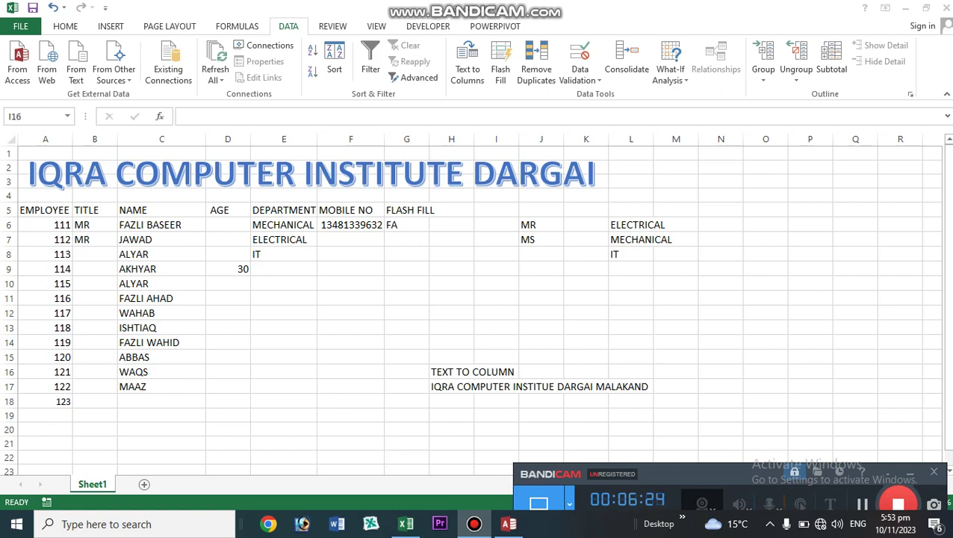
click(910, 473)
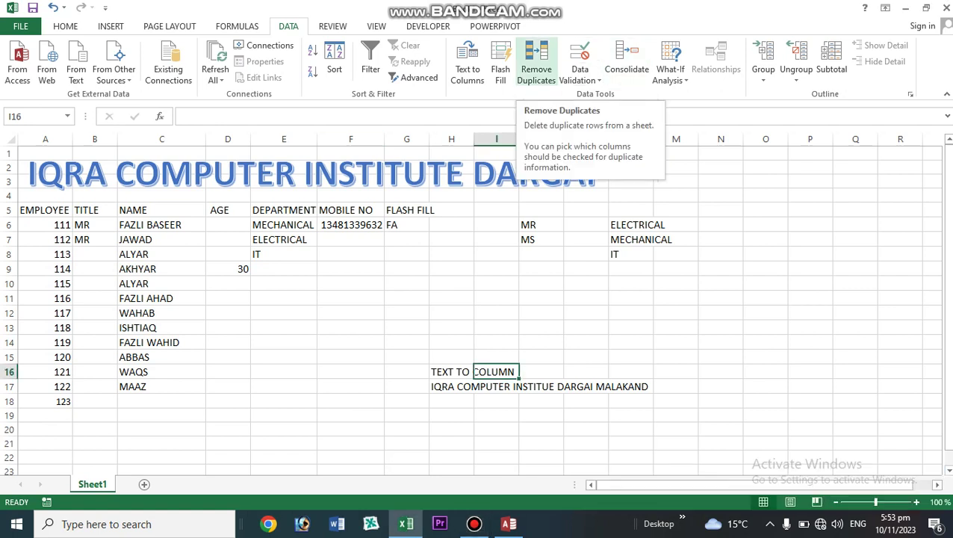
click(536, 66)
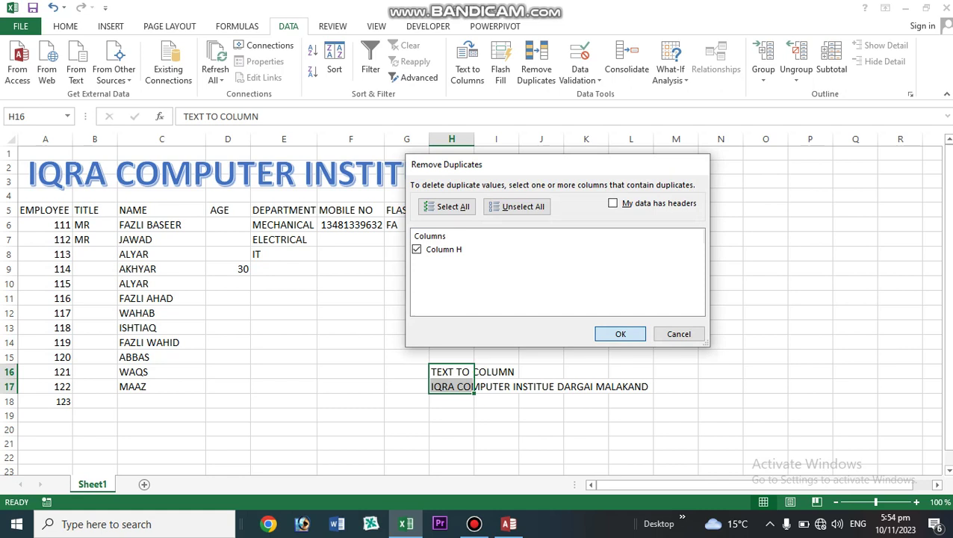
key(Return)
click(481, 298)
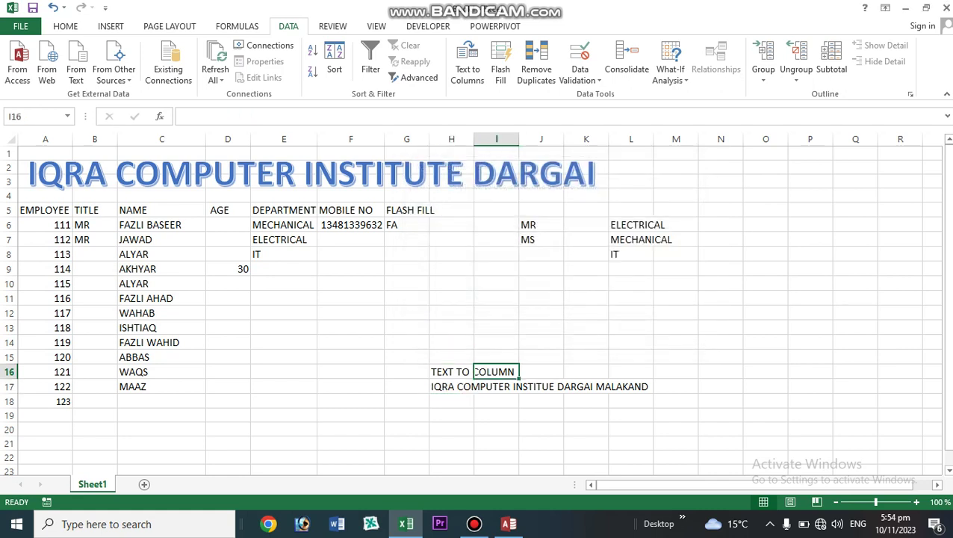
drag(150, 210, 149, 386)
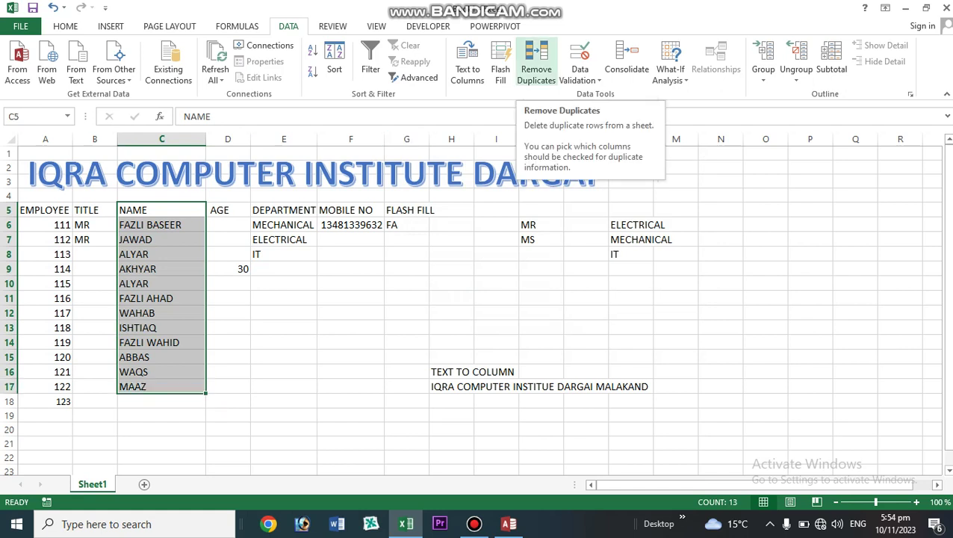
- Remove duplicates by the NAME column only, deleting the repeated ALYAR row and leaving 12 unique rows
click(537, 67)
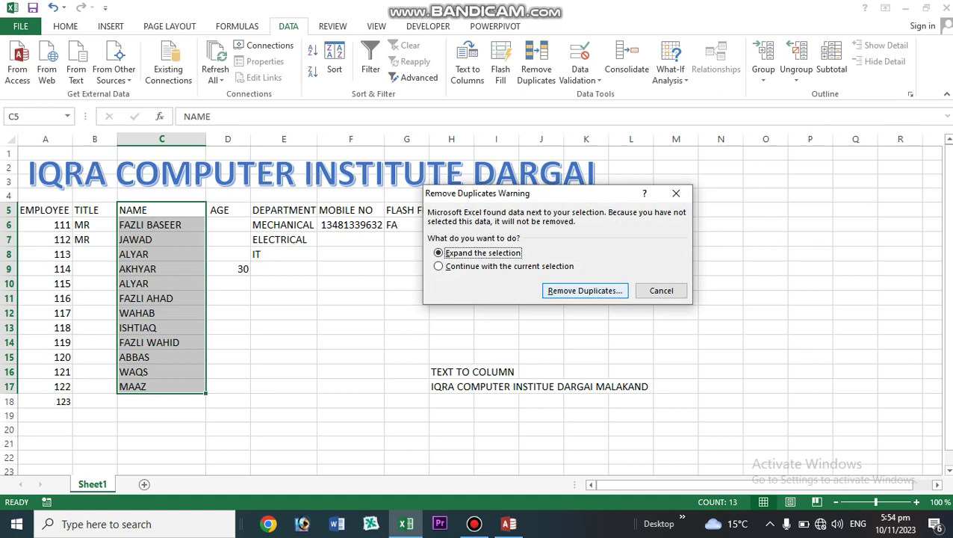
key(Return)
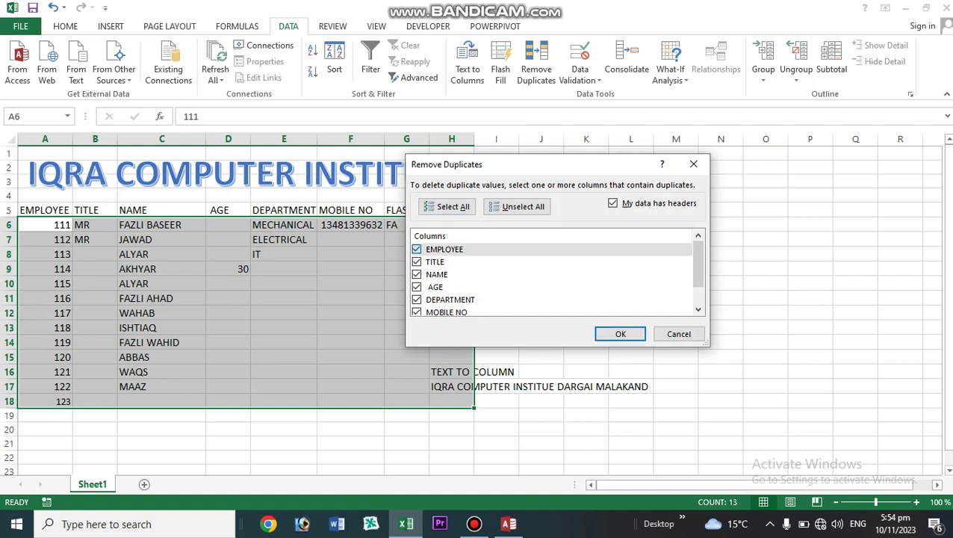
click(417, 248)
click(416, 262)
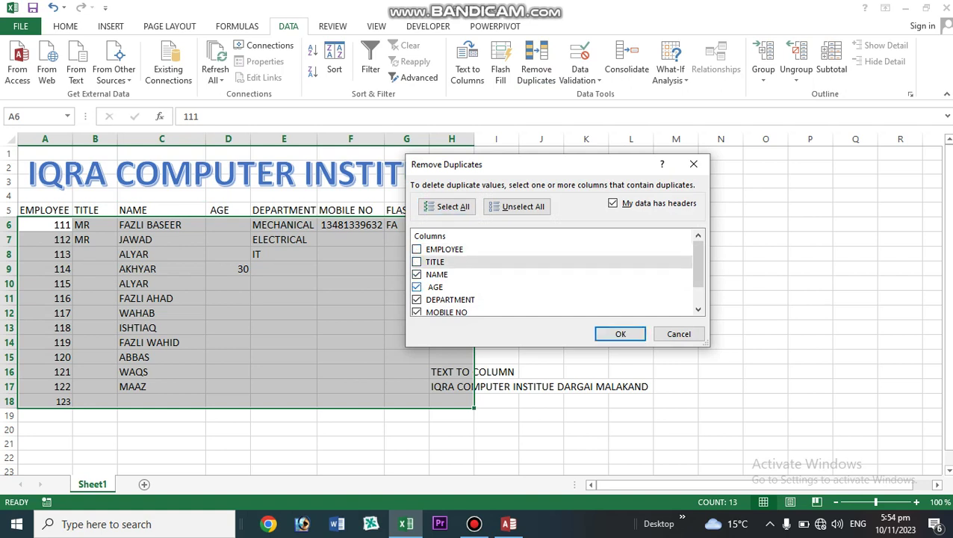
click(416, 287)
click(416, 299)
click(417, 312)
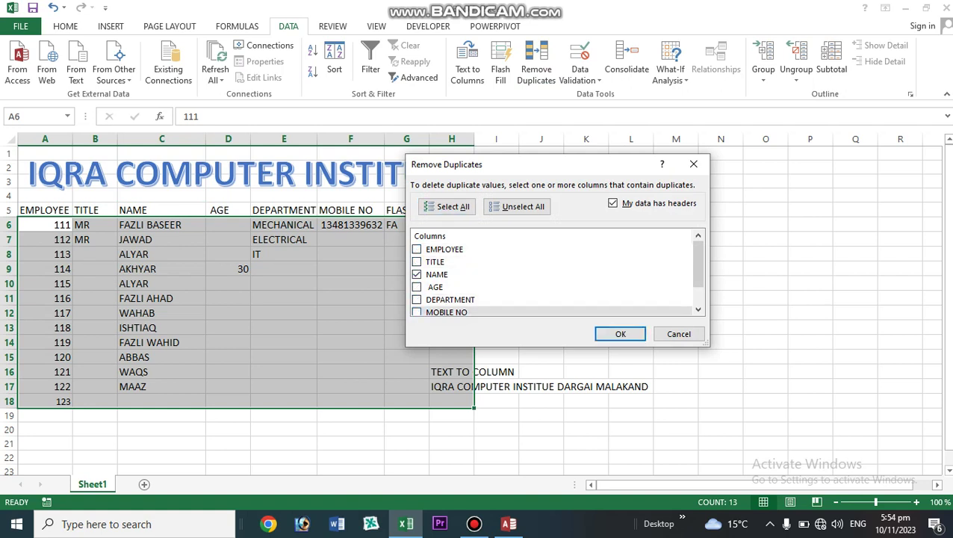
scroll(416, 309, down, 1)
click(416, 296)
click(417, 308)
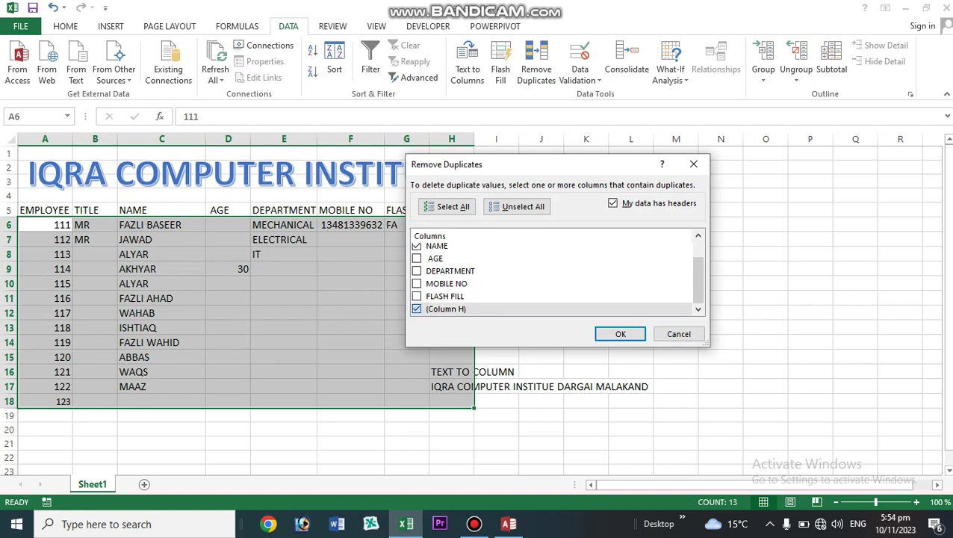
key(Return)
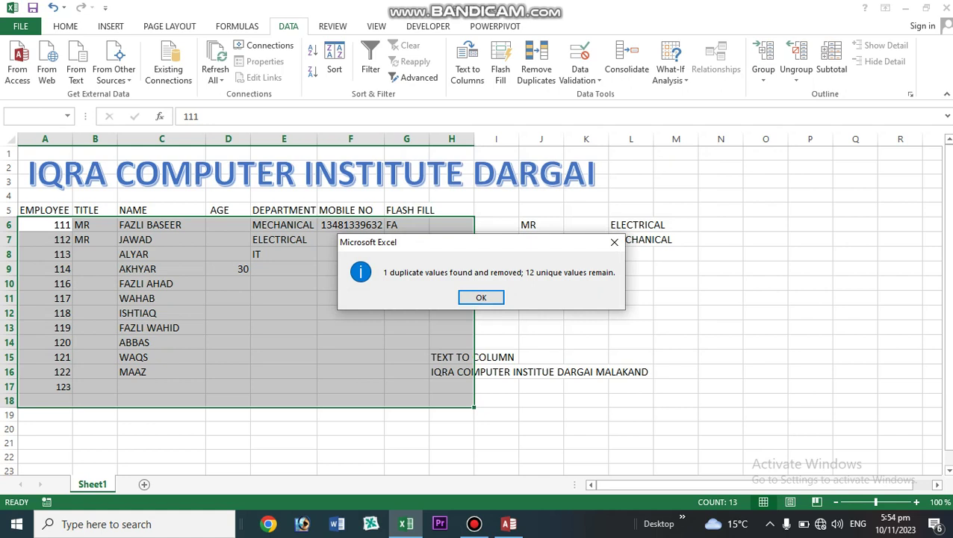
click(481, 297)
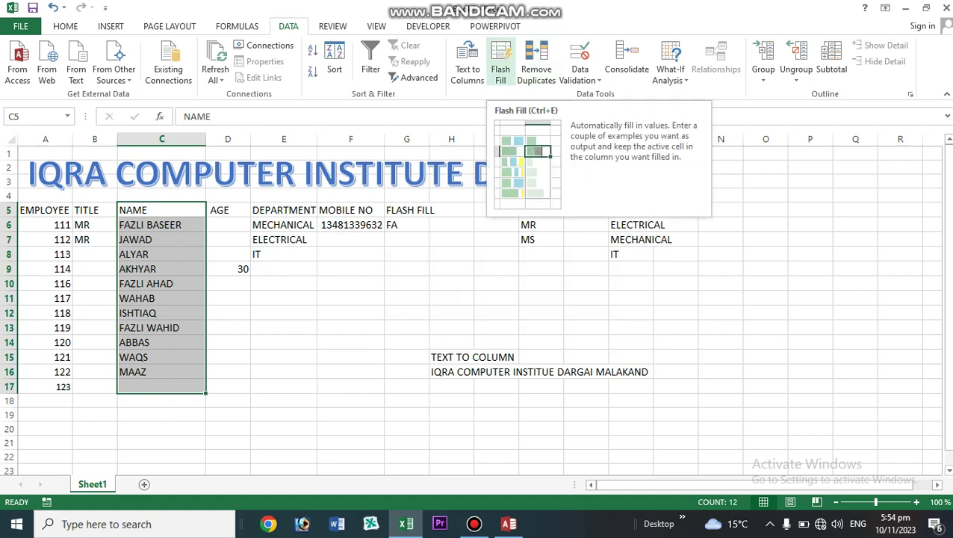
- Flash Fill G7:G16 from the FA example in G6 with each name's first two letters
click(451, 239)
click(407, 224)
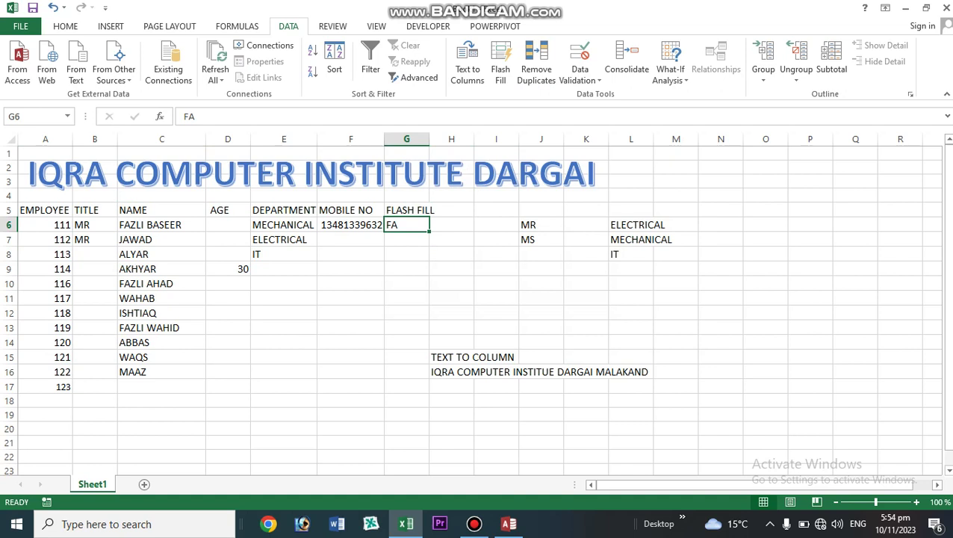
click(406, 254)
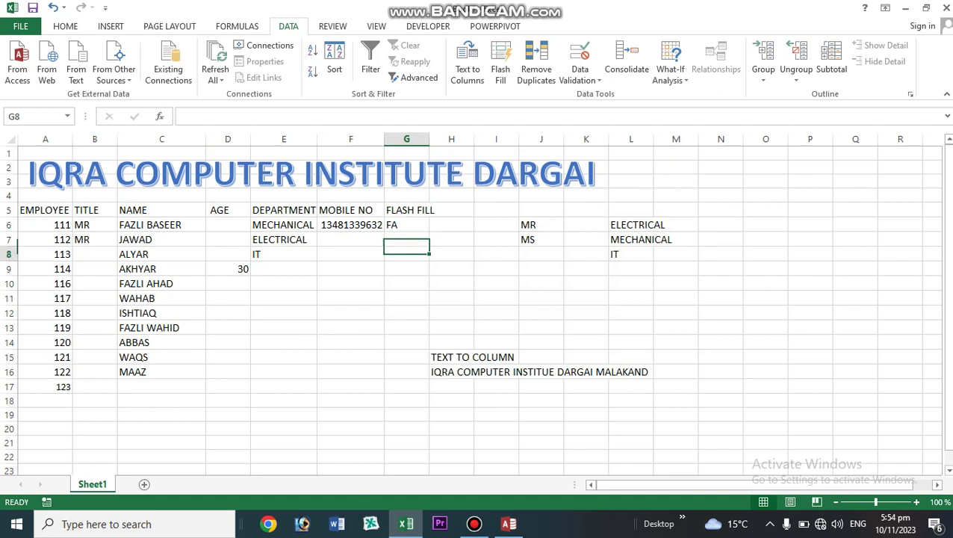
click(406, 225)
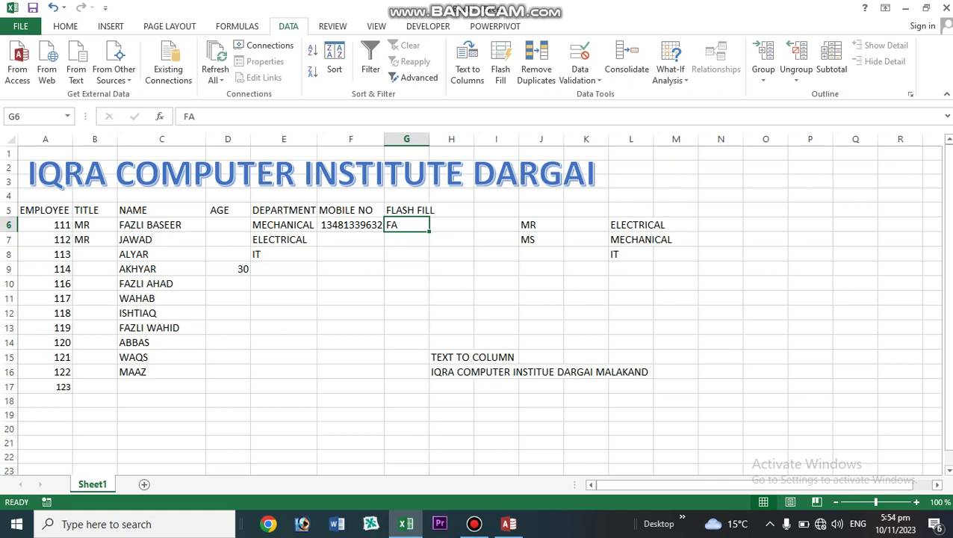
click(406, 254)
click(406, 225)
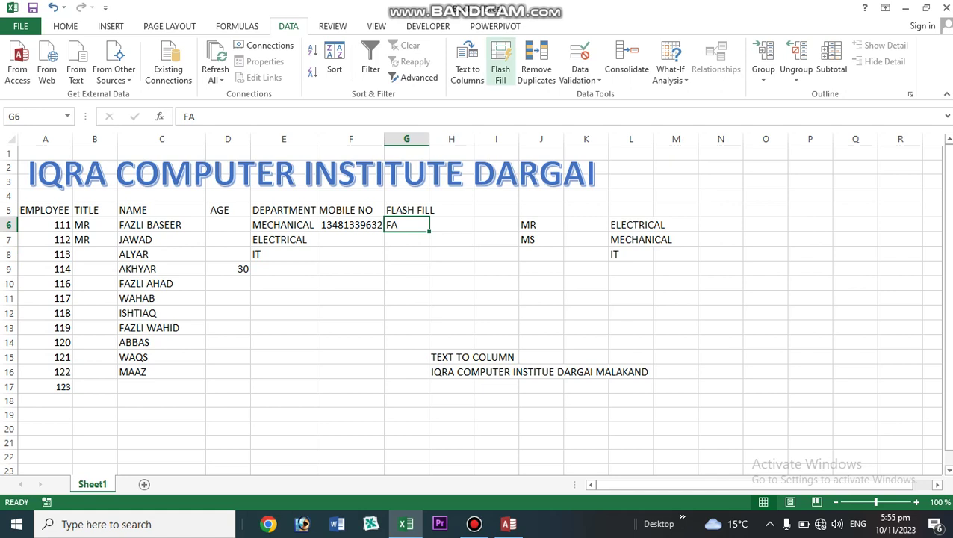
click(501, 64)
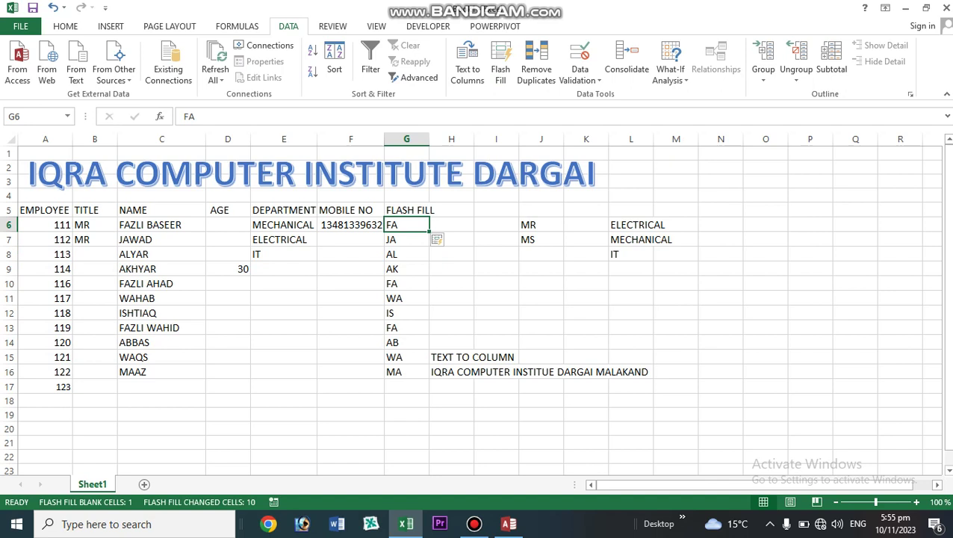
click(496, 415)
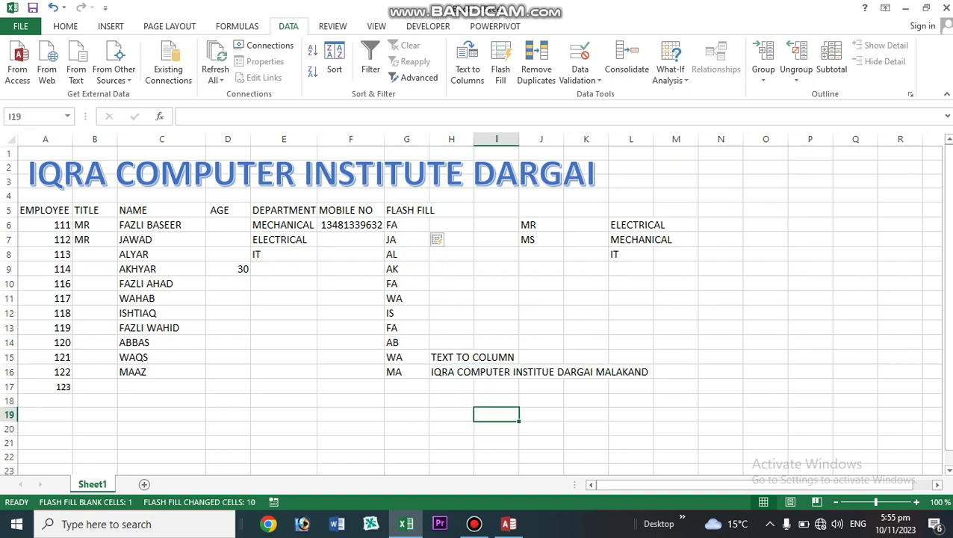
click(451, 372)
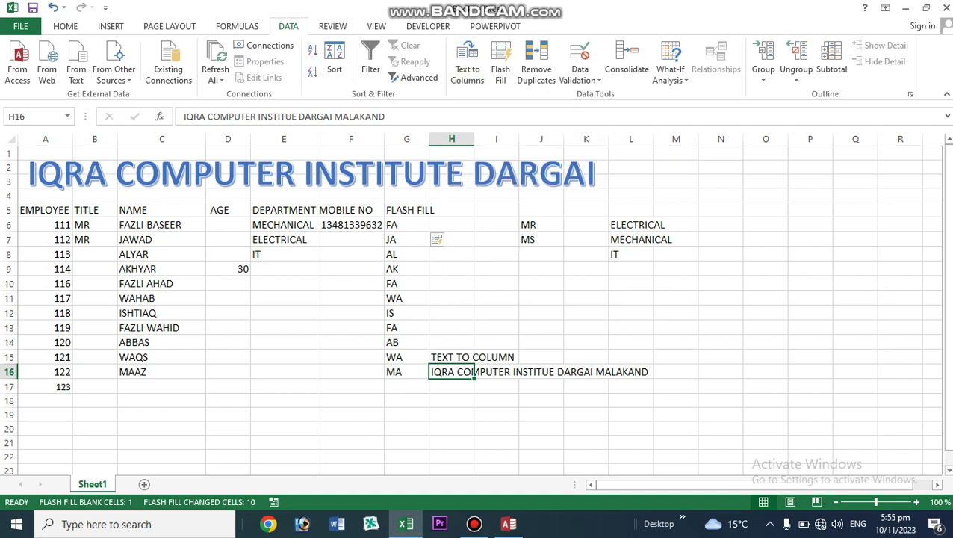
- Split the institute name in H16 into separate words across columns using fixed-width Text to Columns
key(Down)
key(Down)
click(451, 372)
drag(496, 400, 455, 401)
click(452, 372)
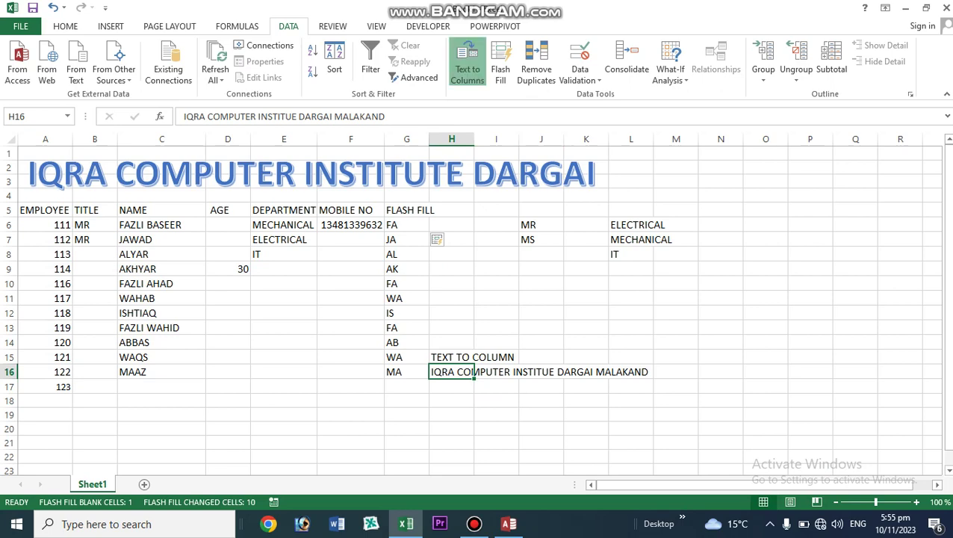
click(467, 69)
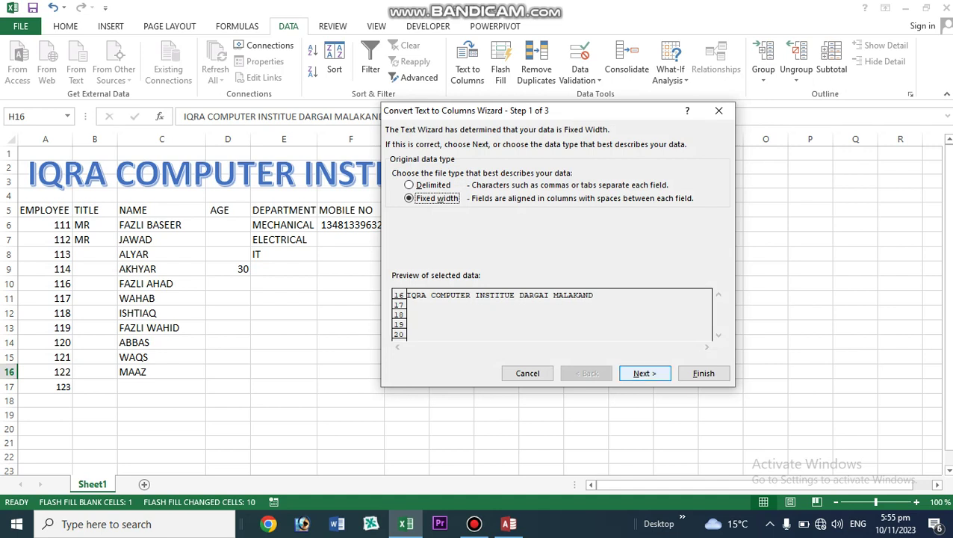
click(644, 373)
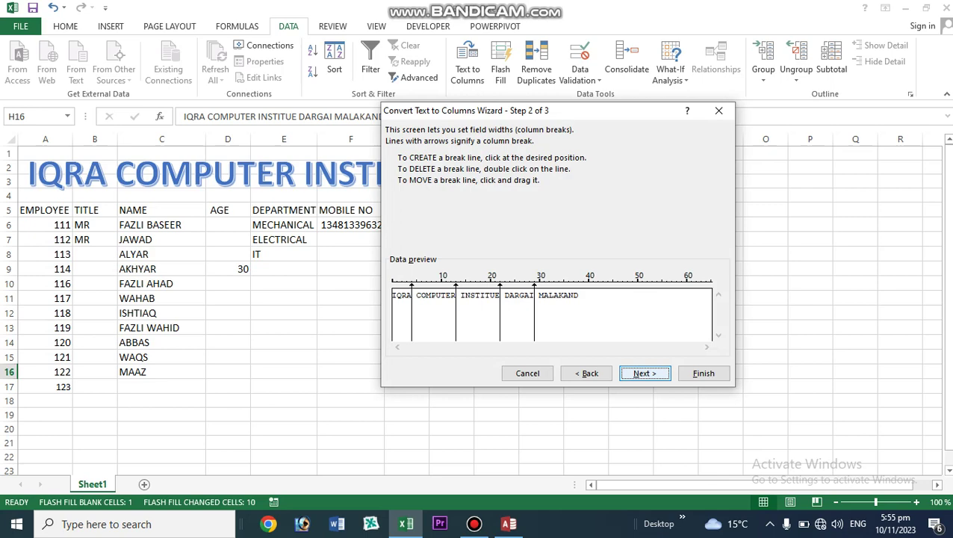
click(645, 373)
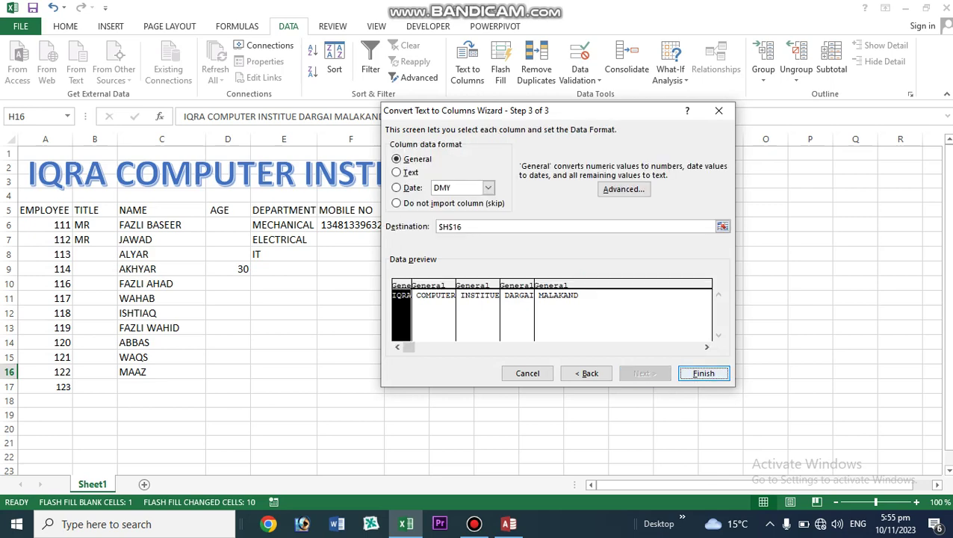
click(704, 372)
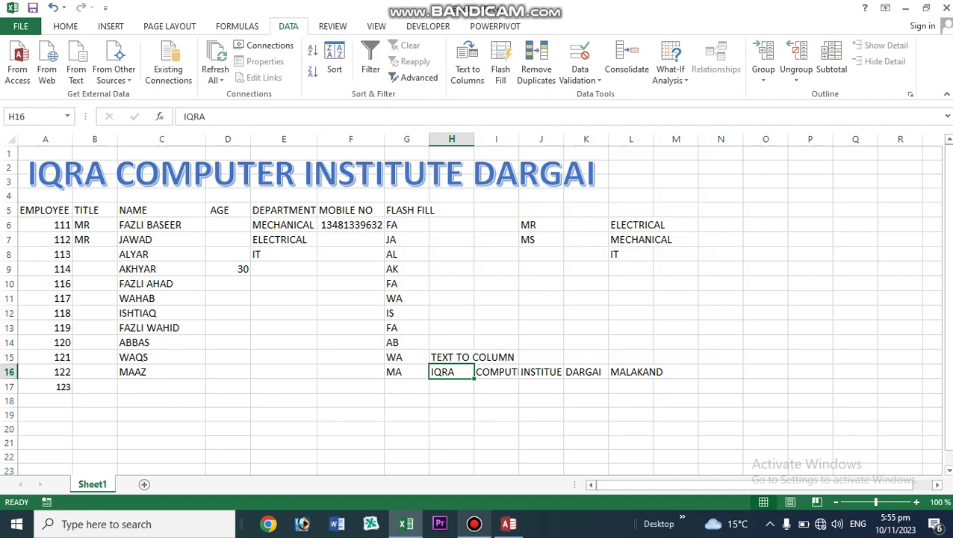
click(474, 523)
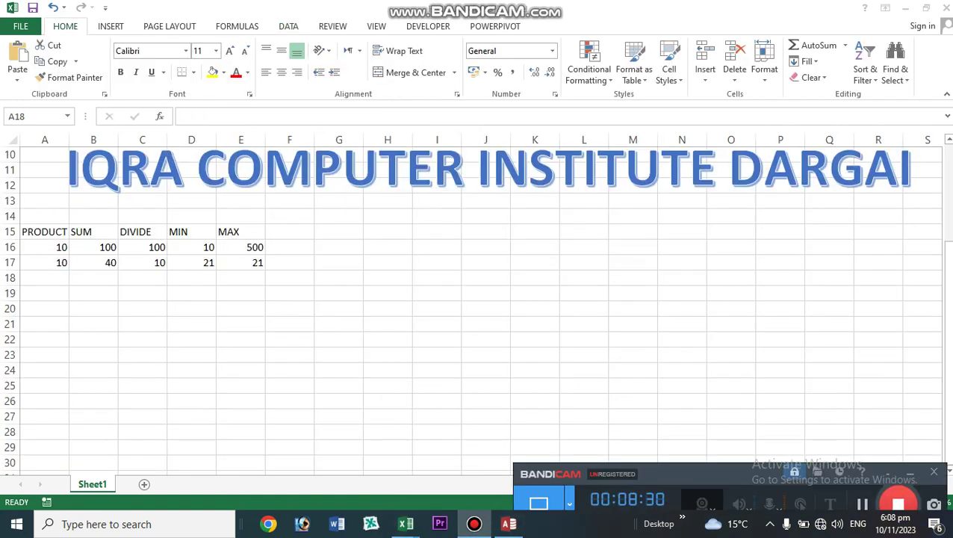
- Delete the old A16:H16, E16:E17 and H16:H17 references from Consolidate
click(910, 473)
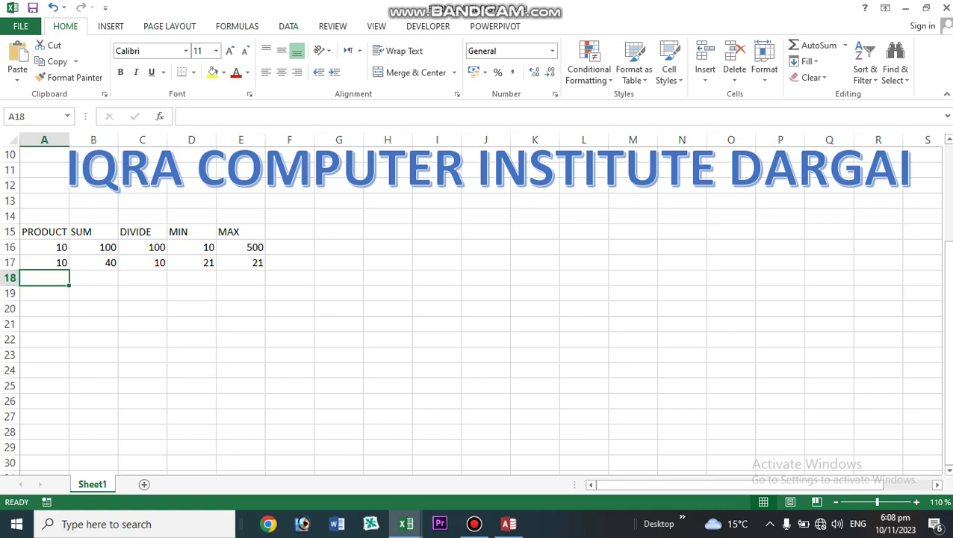
click(288, 26)
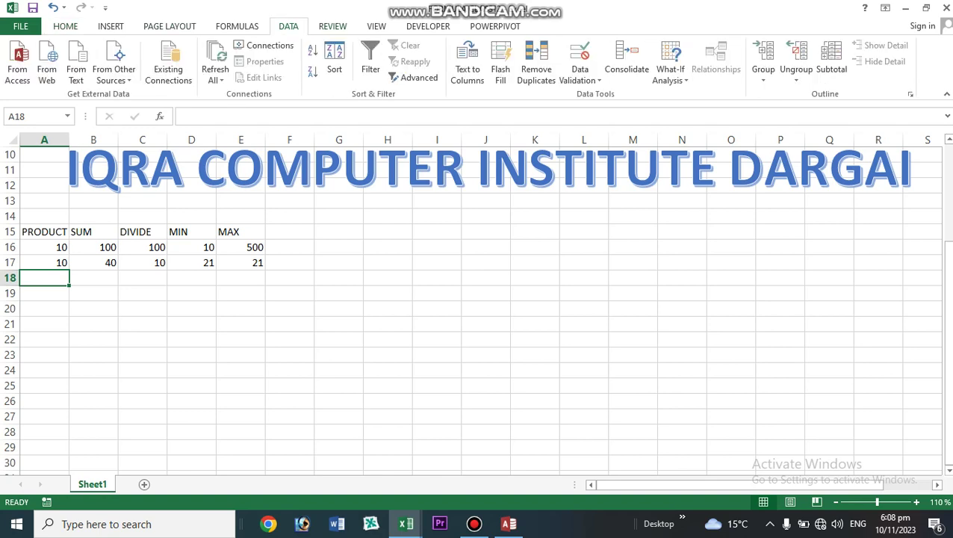
click(627, 64)
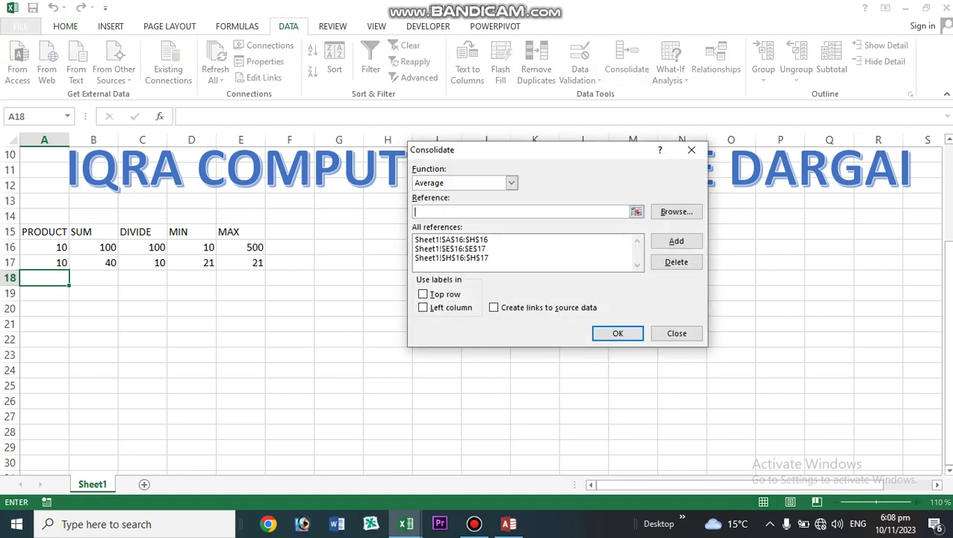
click(451, 240)
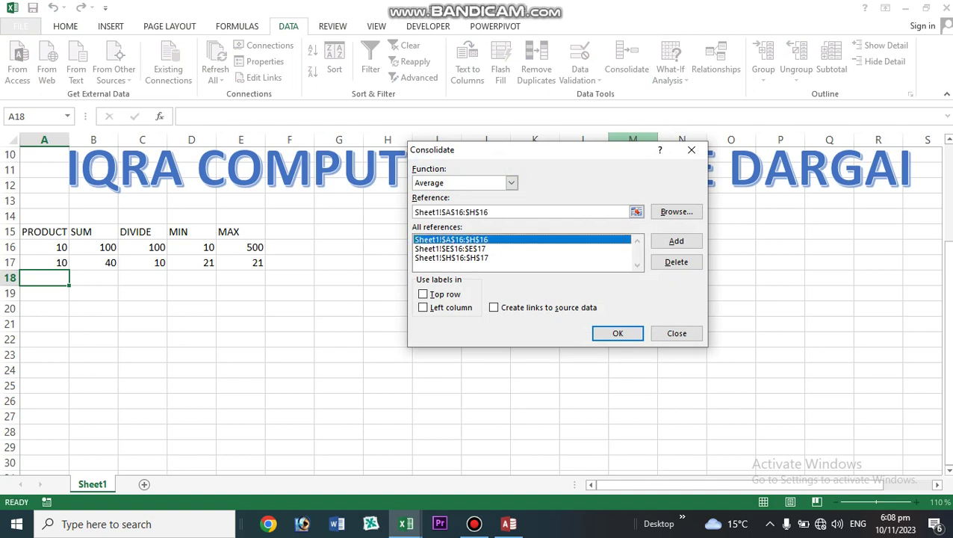
click(676, 262)
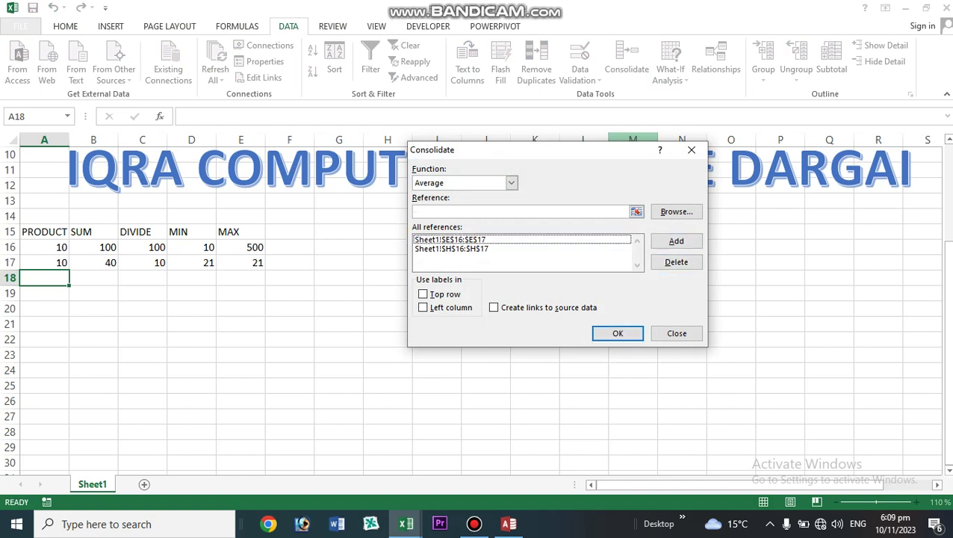
click(451, 240)
click(676, 261)
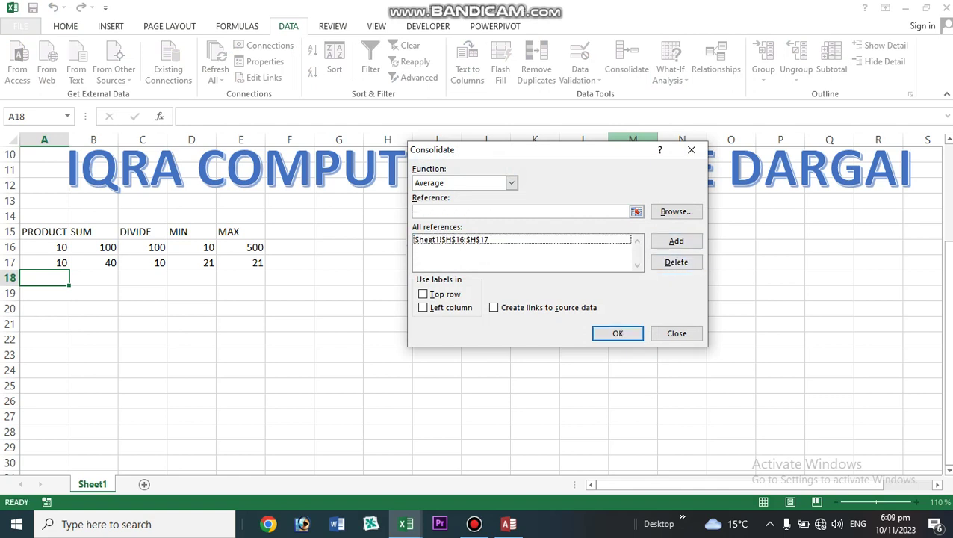
click(451, 239)
click(677, 261)
- Consolidate A16:A17 with Sum, writing 10 and 10 into A18:A19
click(511, 182)
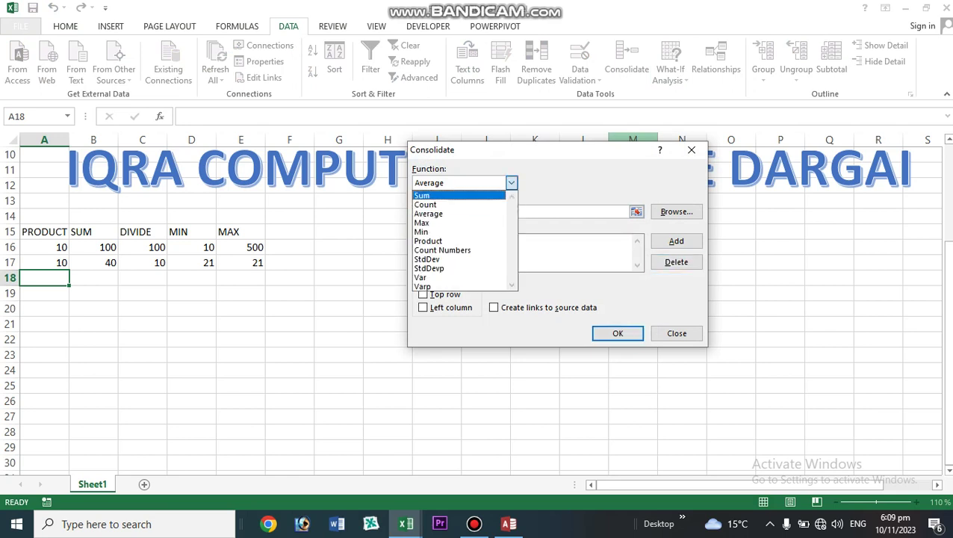
key(Return)
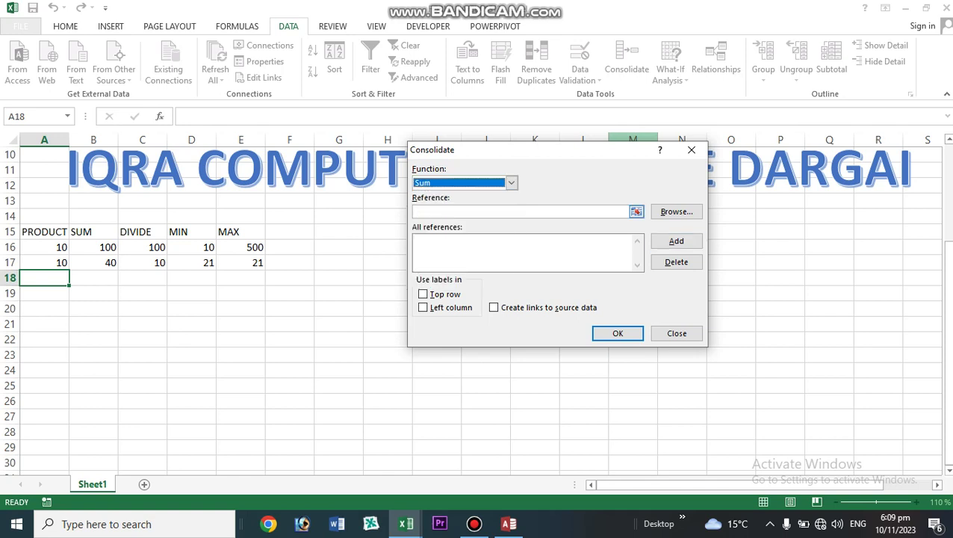
click(636, 212)
drag(49, 247, 50, 263)
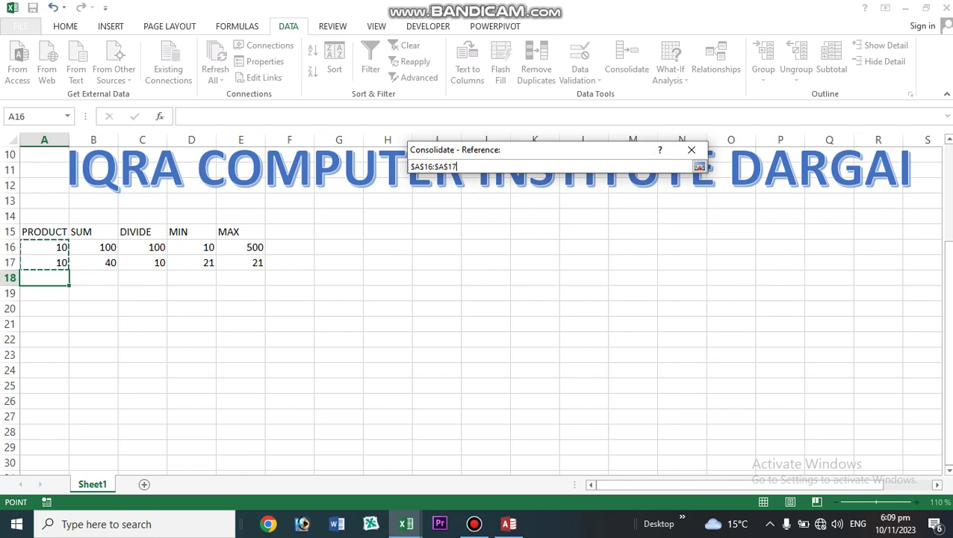
click(700, 166)
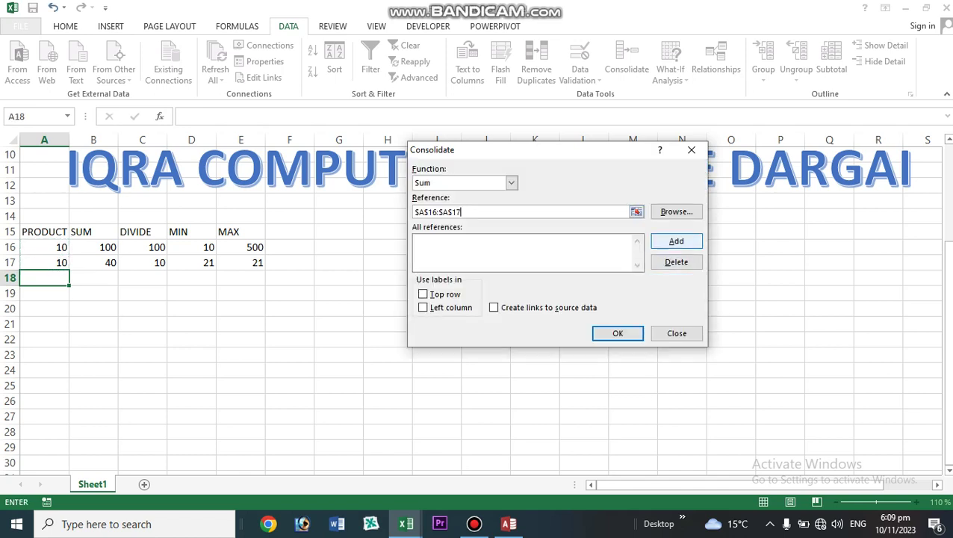
click(676, 240)
click(618, 334)
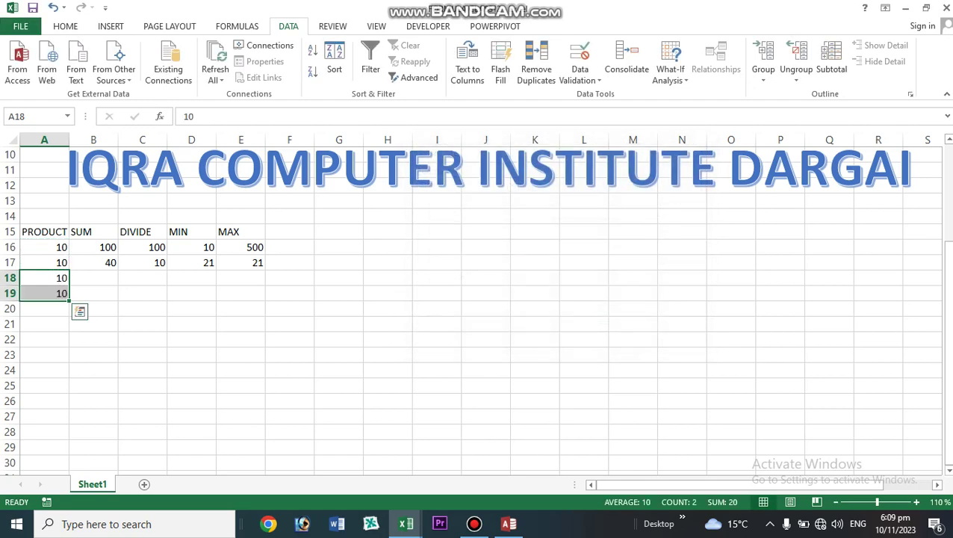
- Undo the consolidation result and rerun Consolidate with the A16:A17 reference
key(ctrl+z)
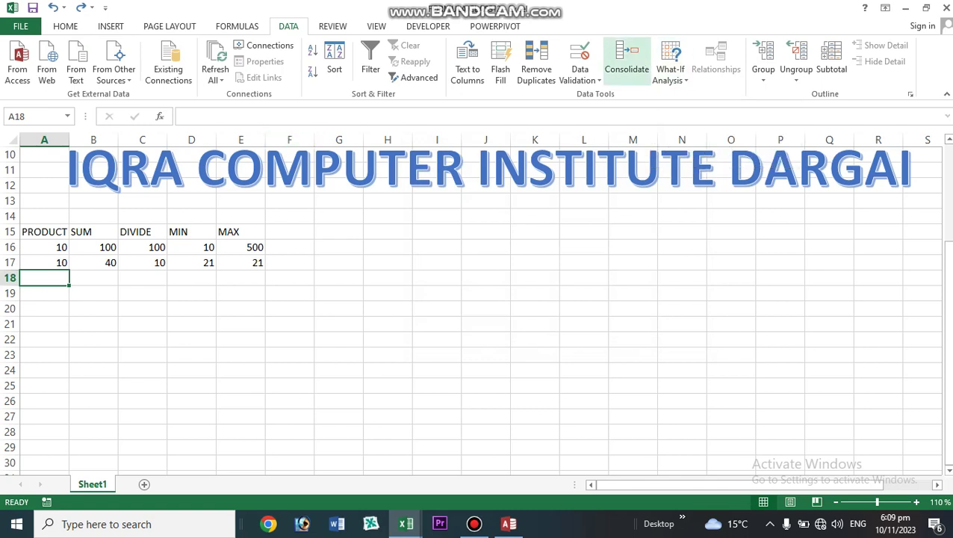
click(627, 58)
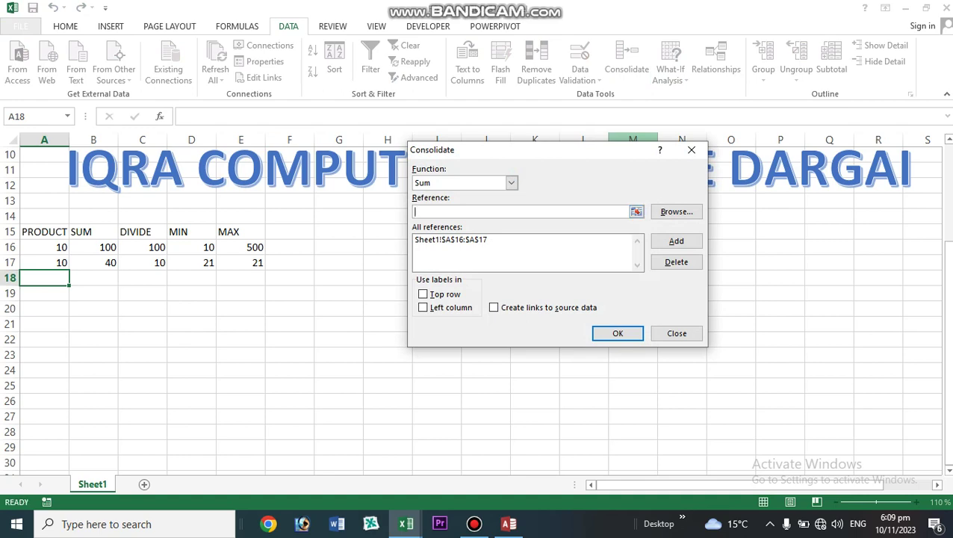
click(485, 240)
click(618, 333)
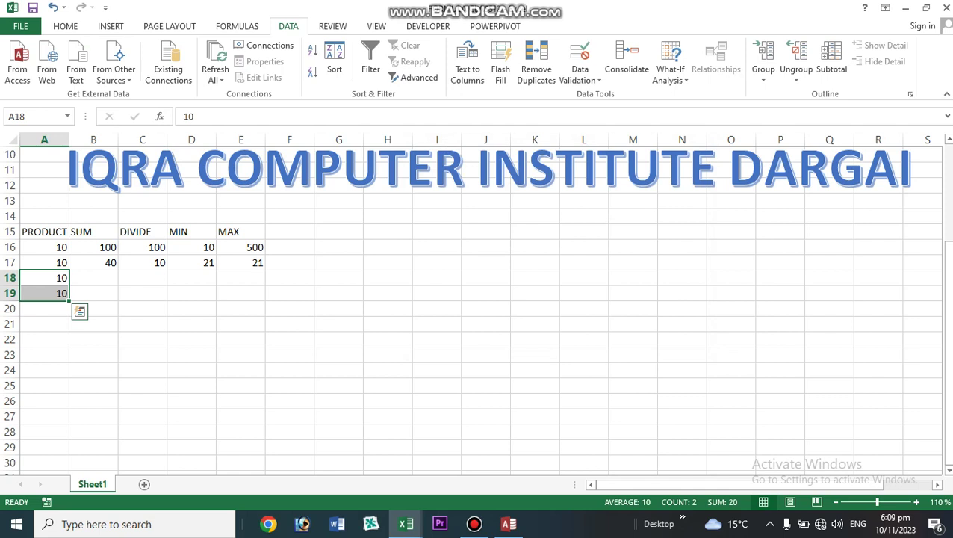
click(474, 524)
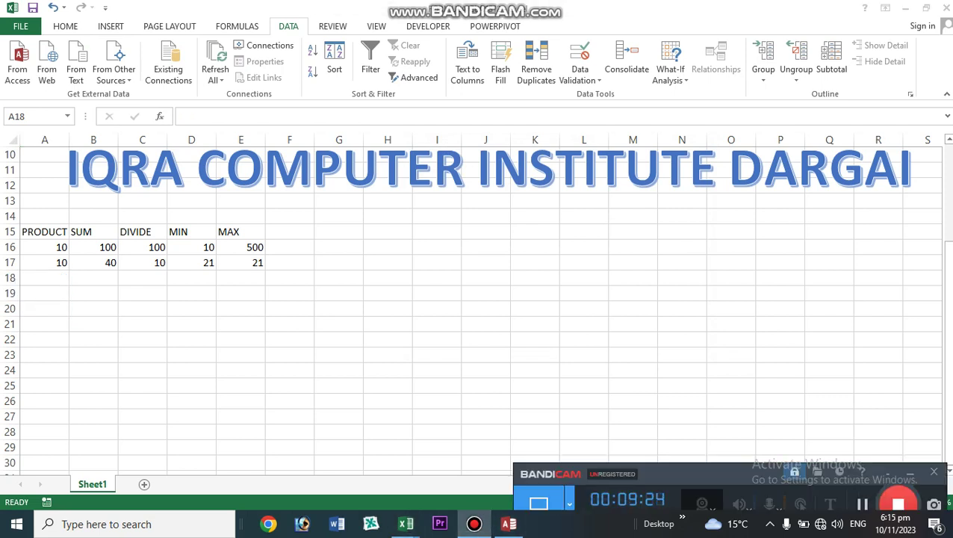
click(406, 524)
- Consolidate the separate A16 and A17 references with Sum, giving a total of 20 in A18
click(627, 63)
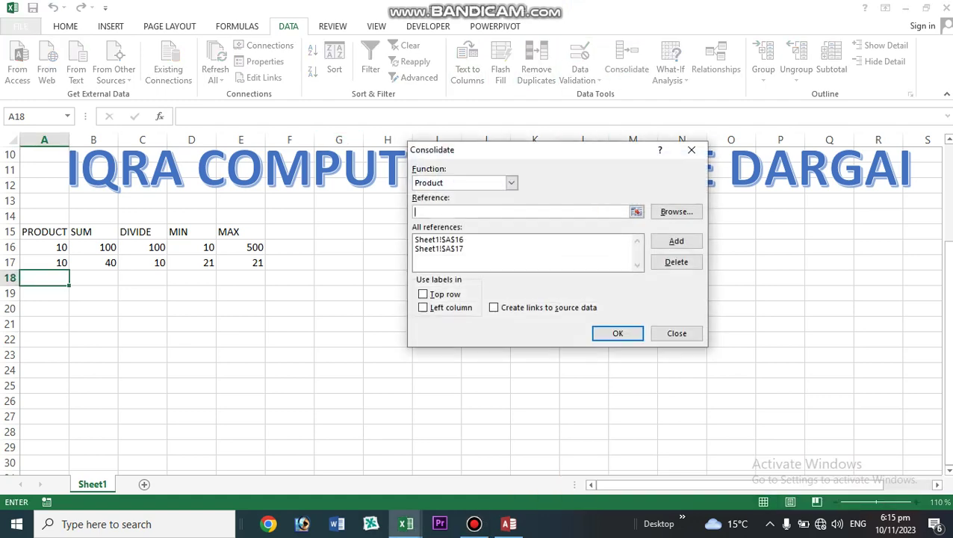
click(511, 183)
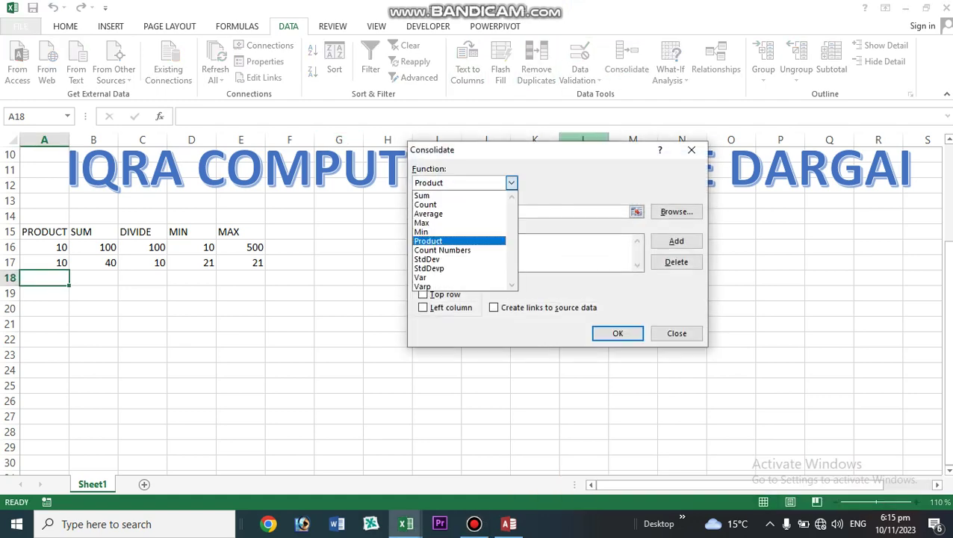
click(448, 196)
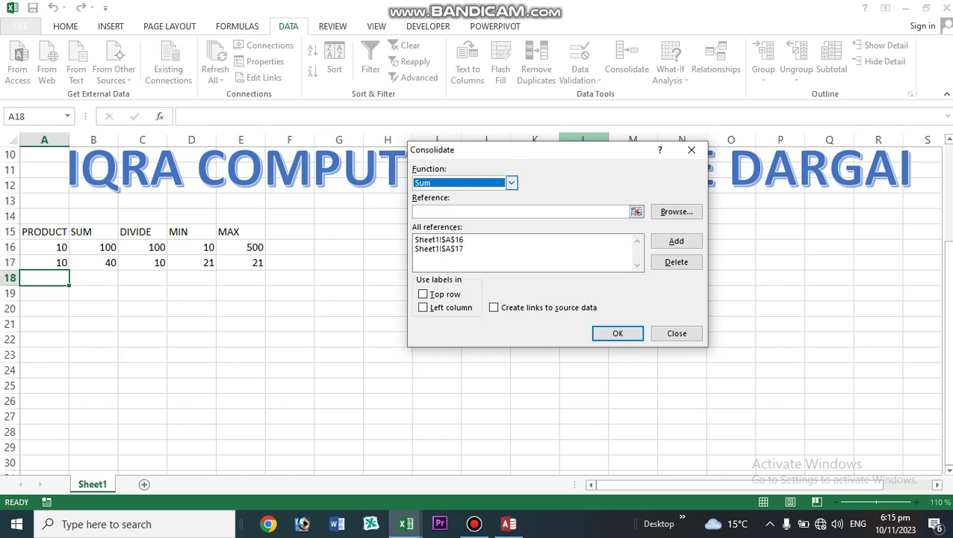
click(511, 182)
click(456, 196)
click(440, 240)
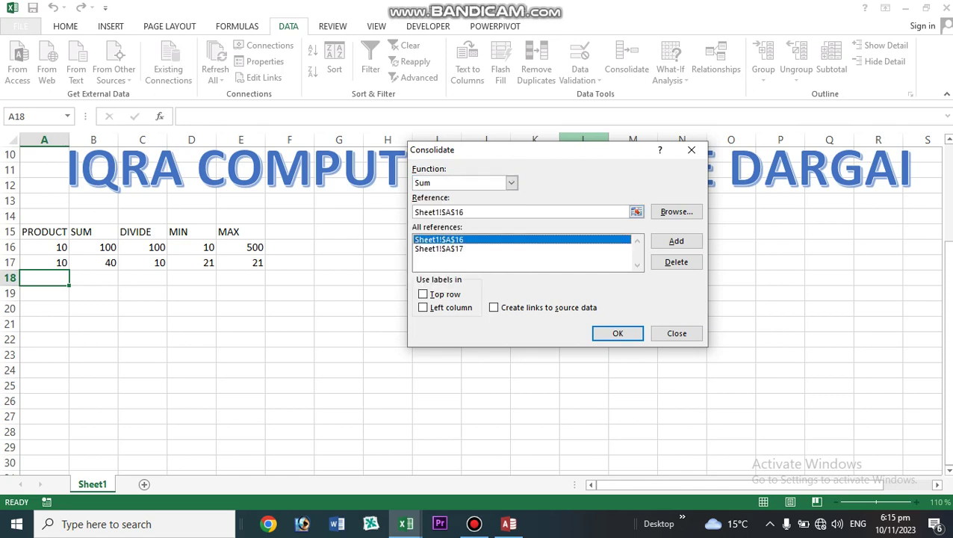
click(618, 333)
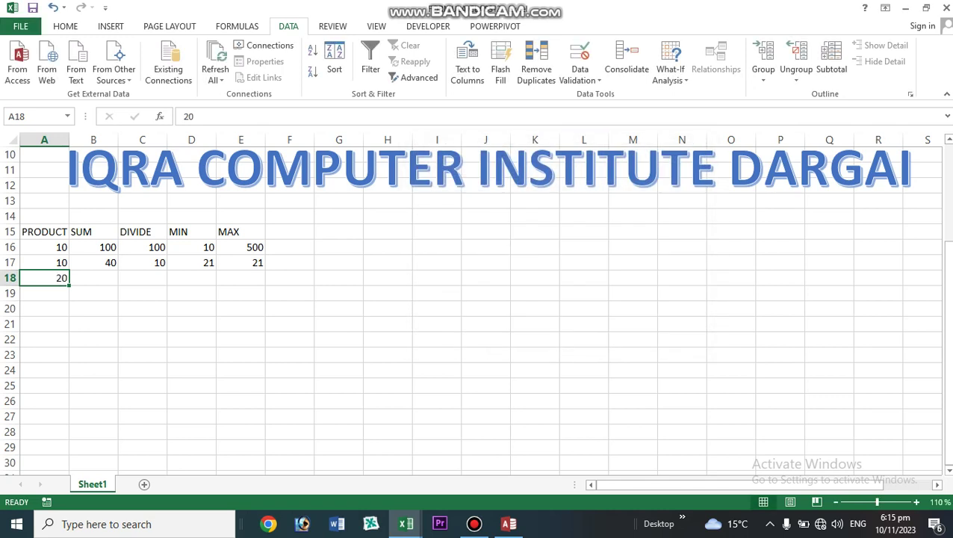
- Rename the A15 header from PRODUCT to SUM and move to cell B18
click(93, 277)
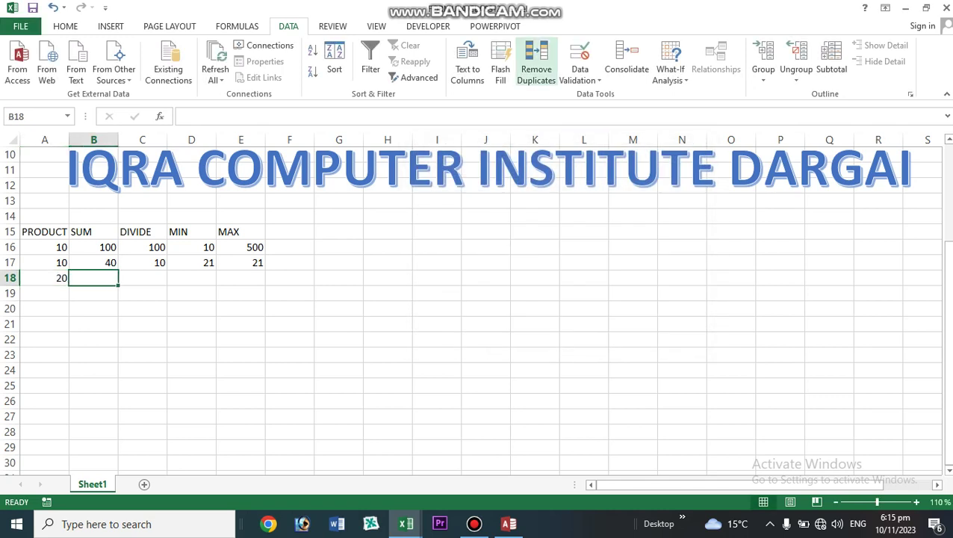
click(45, 232)
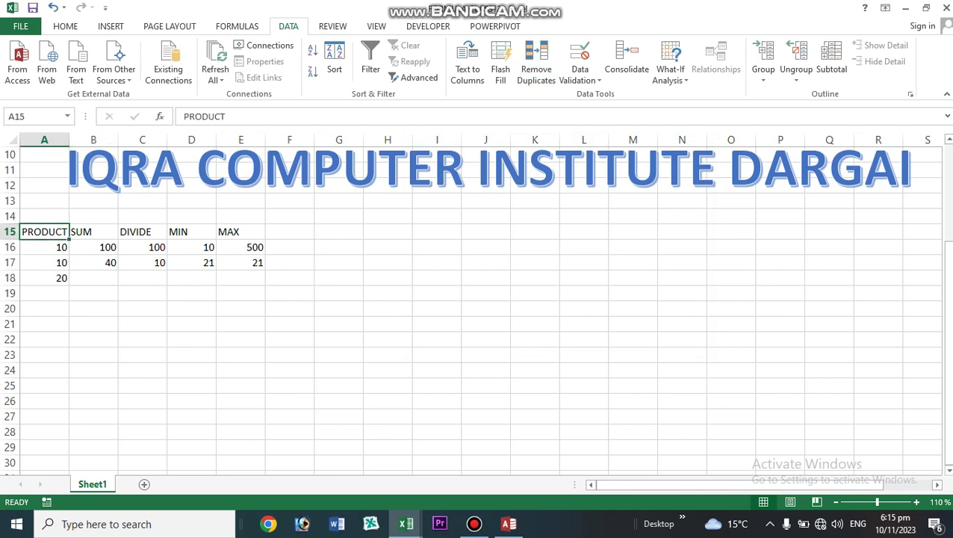
key(BackSpace)
text(SUM)
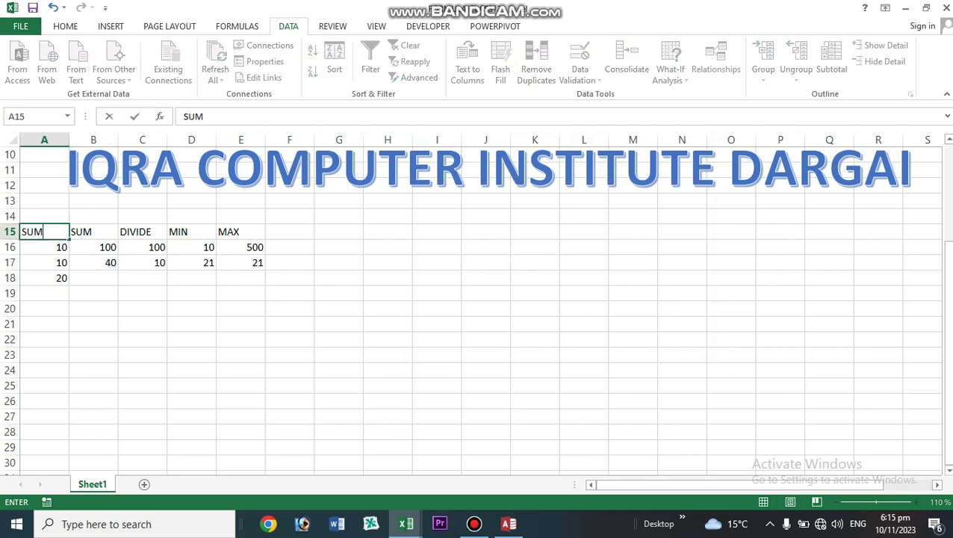
key(Return)
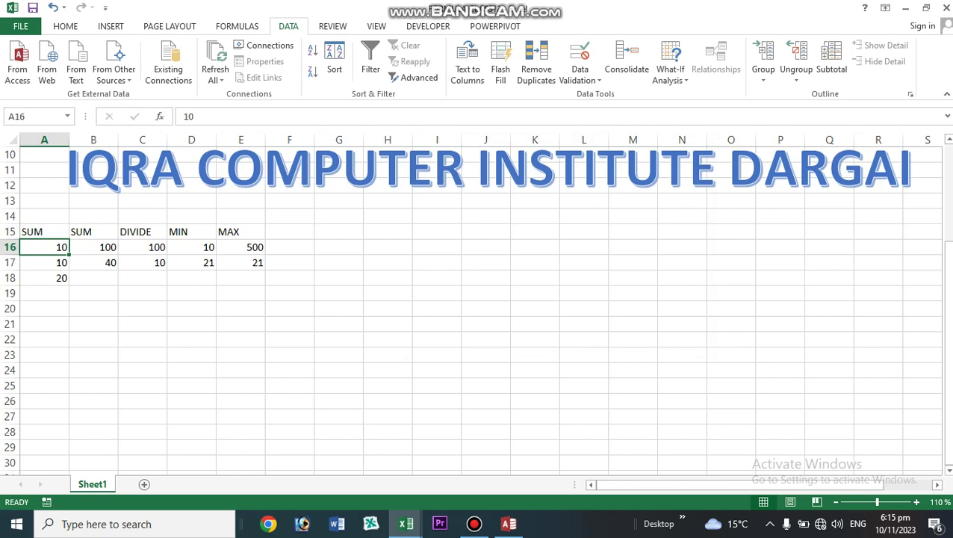
key(Right)
key(Down)
key(Down)
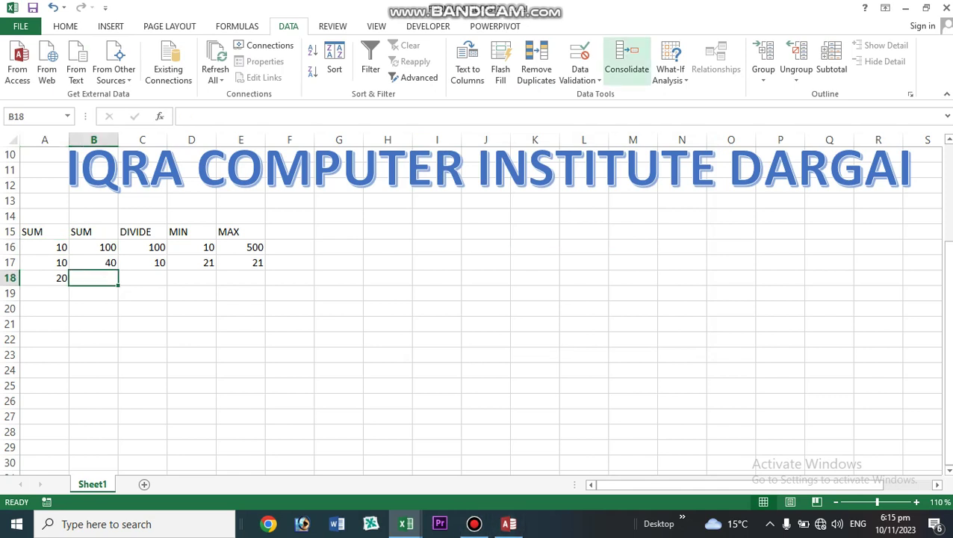
- Set Consolidate to the Product function with cell B16 as its reference
click(627, 60)
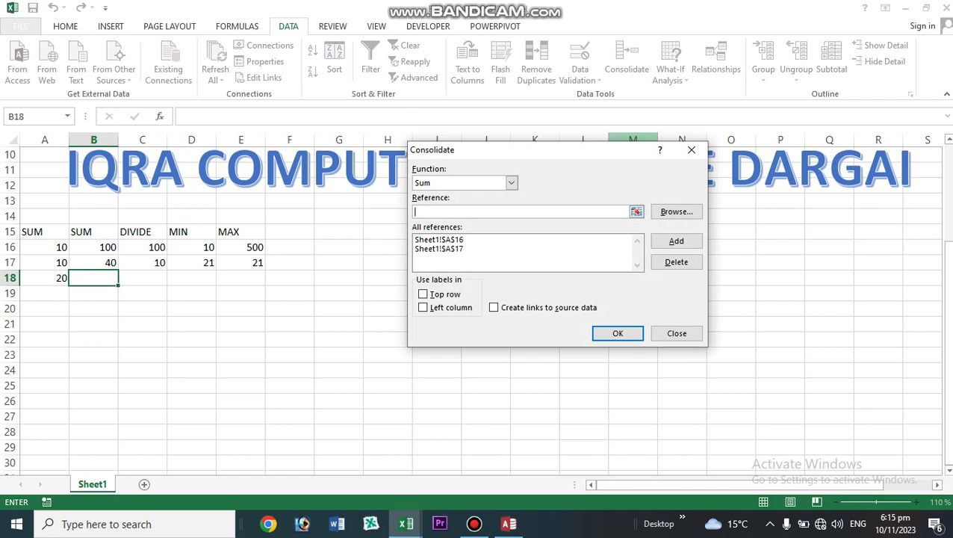
click(512, 183)
click(429, 240)
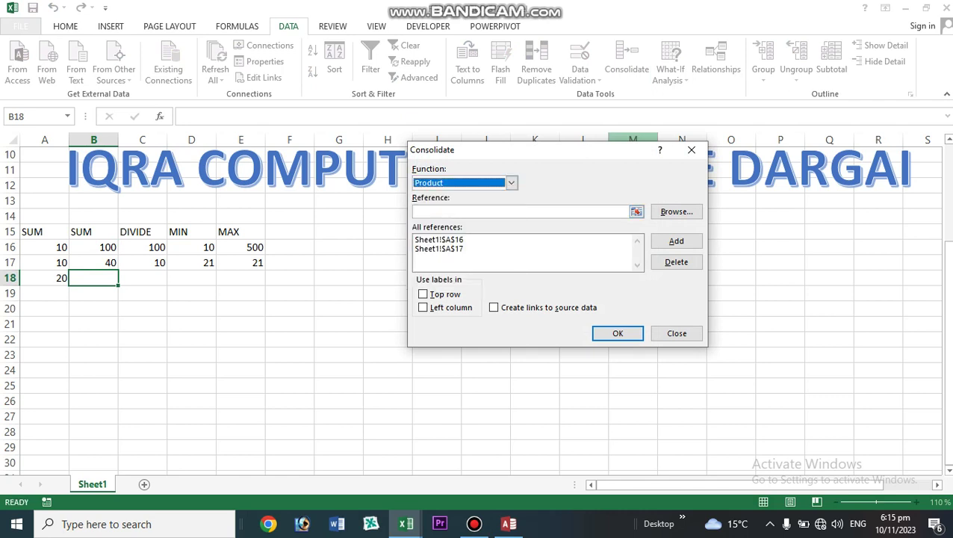
click(637, 212)
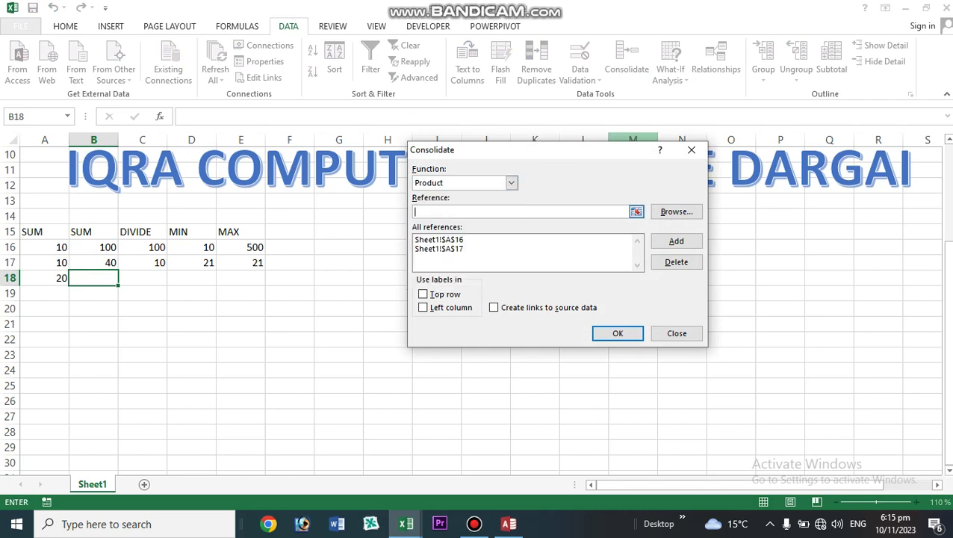
click(93, 247)
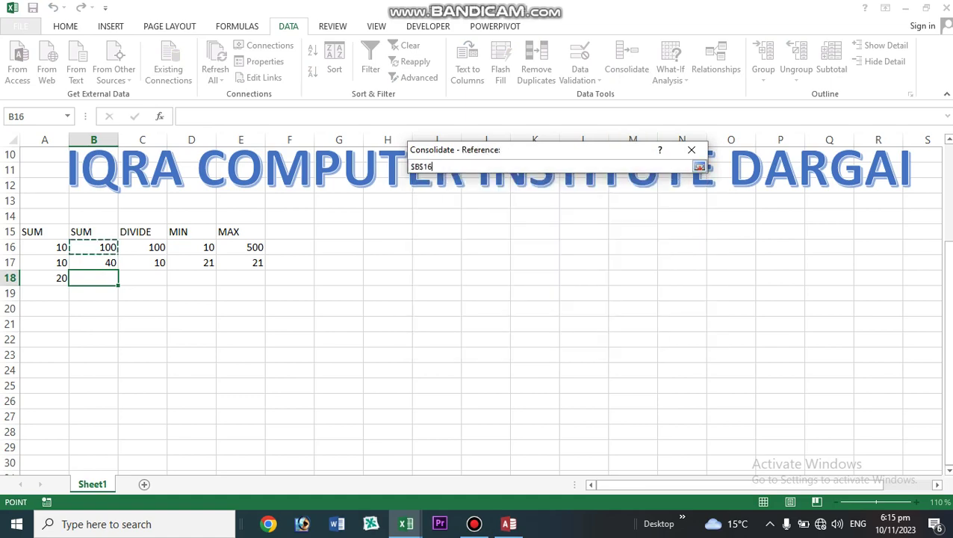